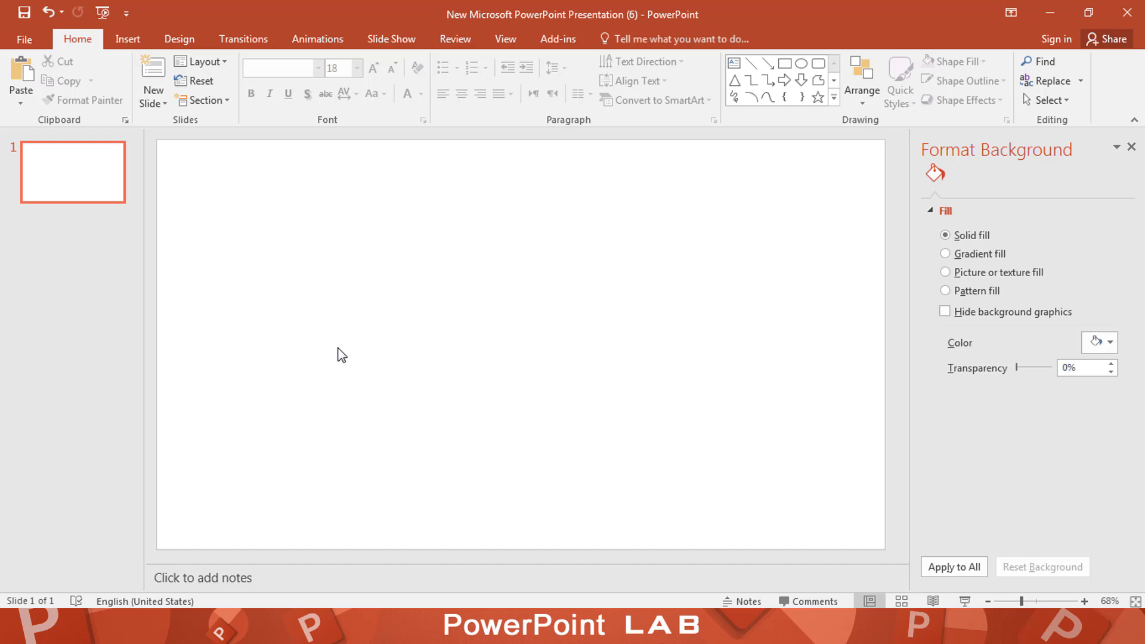
- Draw a circle on the slide and remove its outline
{"action": "left_click", "coordinate": [136, 43]}
{"action": "left_click", "coordinate": [286, 81]}
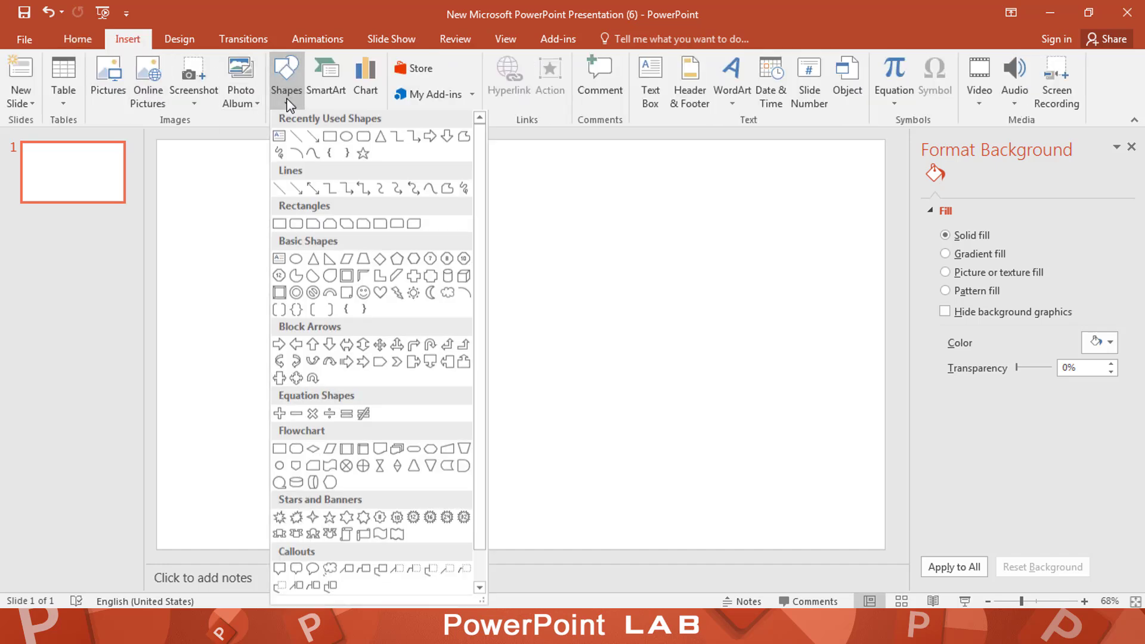
{"action": "left_click", "coordinate": [328, 154]}
{"action": "left_click_drag", "start_coordinate": [717, 200], "coordinate": [466, 452]}
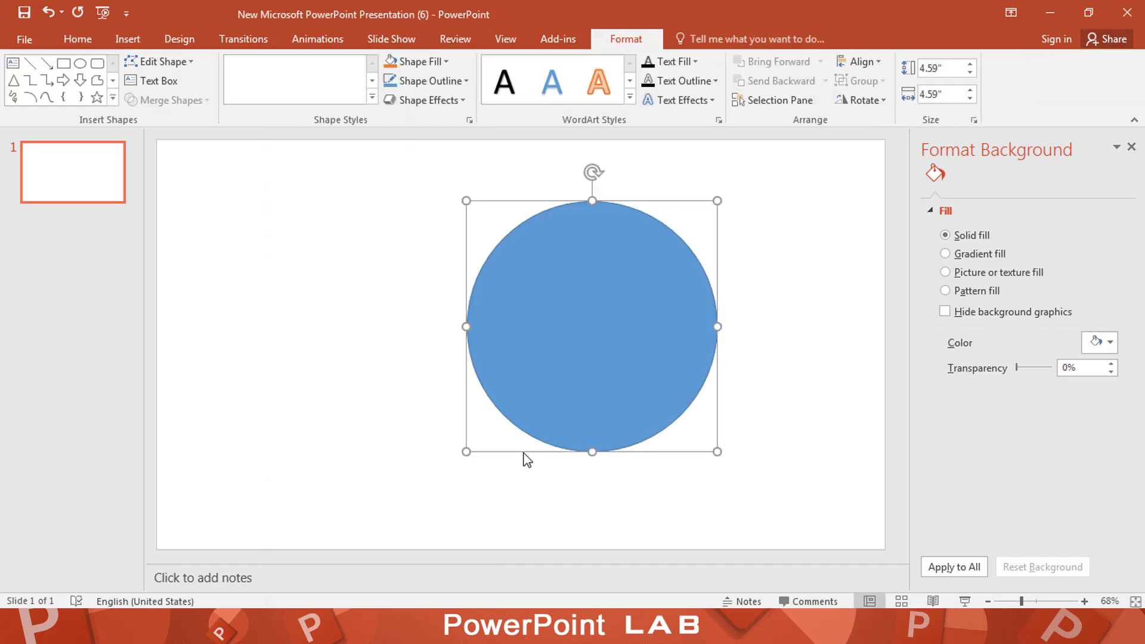
{"action": "left_click", "coordinate": [419, 84]}
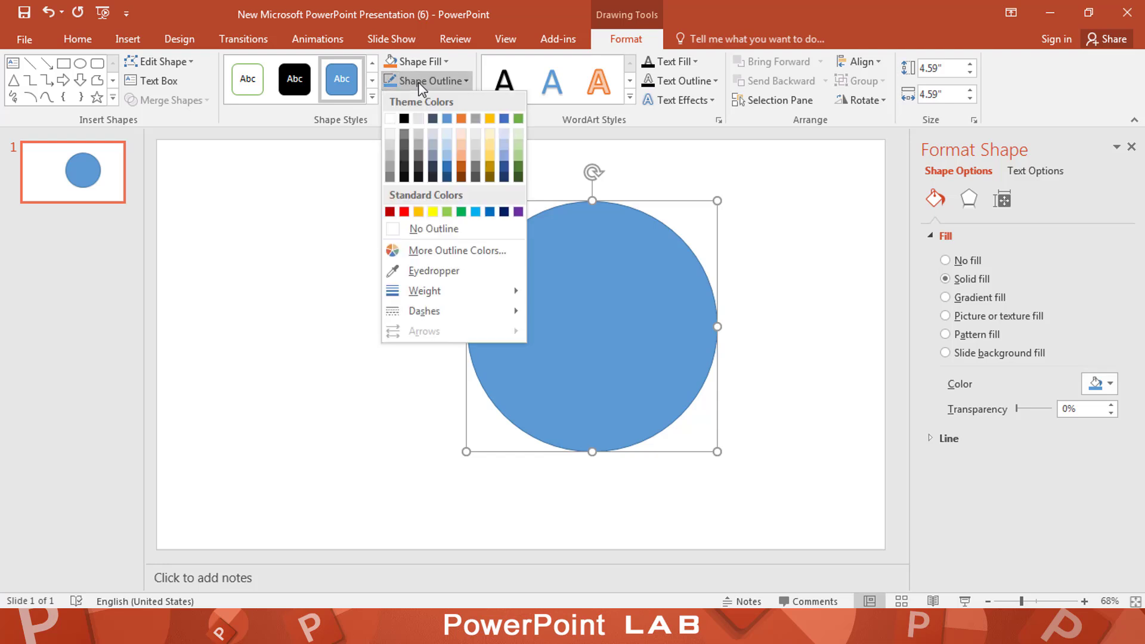
{"action": "left_click", "coordinate": [398, 230]}
- Enlarge the circle to 10.74", place it over the right edge, and make it 30% transparent
{"action": "left_click", "coordinate": [988, 601]}
{"action": "left_click", "coordinate": [988, 601]}
{"action": "left_click", "coordinate": [988, 601]}
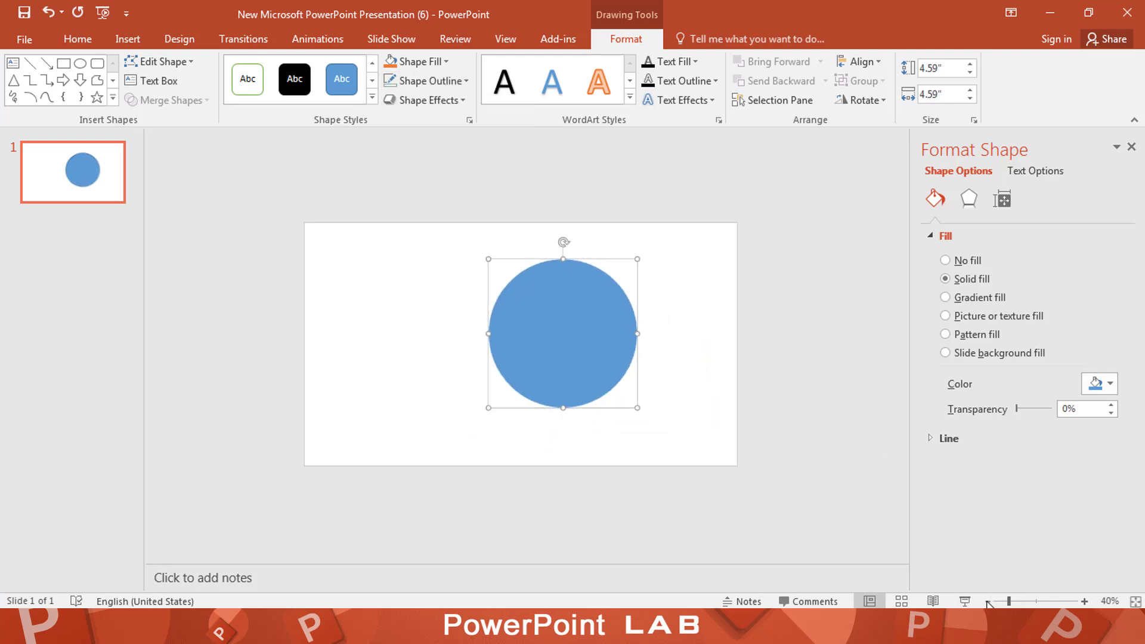
{"action": "left_click_drag", "start_coordinate": [581, 347], "coordinate": [666, 406]}
{"action": "left_click_drag", "start_coordinate": [687, 345], "coordinate": [831, 205]}
{"action": "mouse_move", "coordinate": [720, 334]}
{"action": "left_mouse_down"}
{"action": "mouse_move", "coordinate": [708, 309]}
{"action": "mouse_move", "coordinate": [707, 334]}
{"action": "left_mouse_up"}
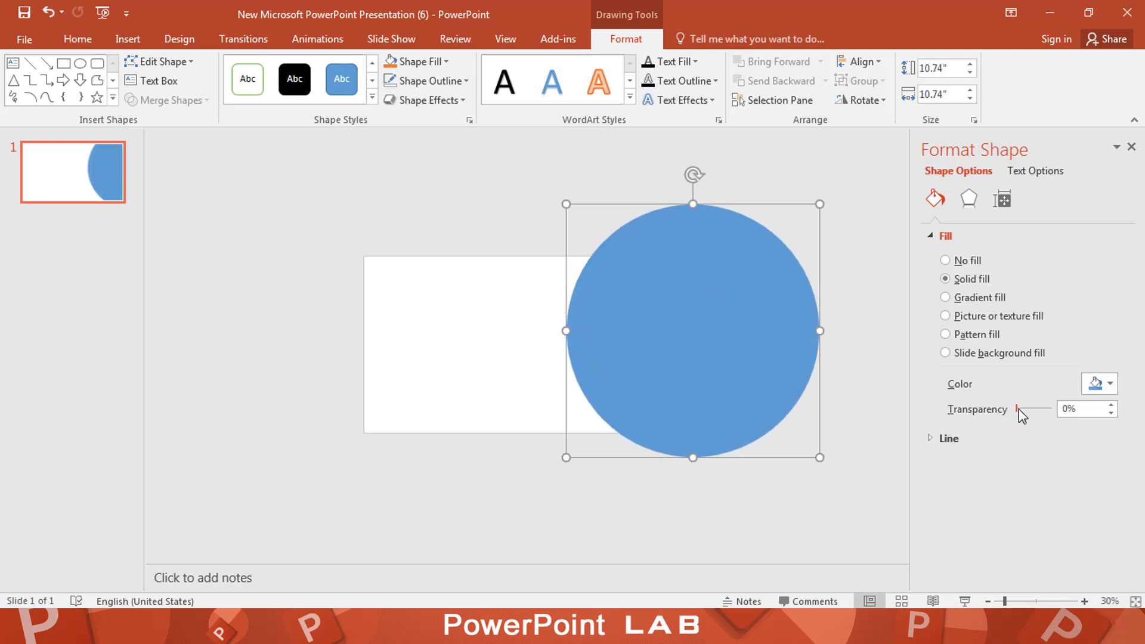
{"action": "left_click_drag", "start_coordinate": [1019, 409], "coordinate": [1027, 410]}
{"action": "left_click_drag", "start_coordinate": [774, 386], "coordinate": [773, 395]}
- Subtract a rectangle from the circle's part above the slide
{"action": "left_click", "coordinate": [66, 64]}
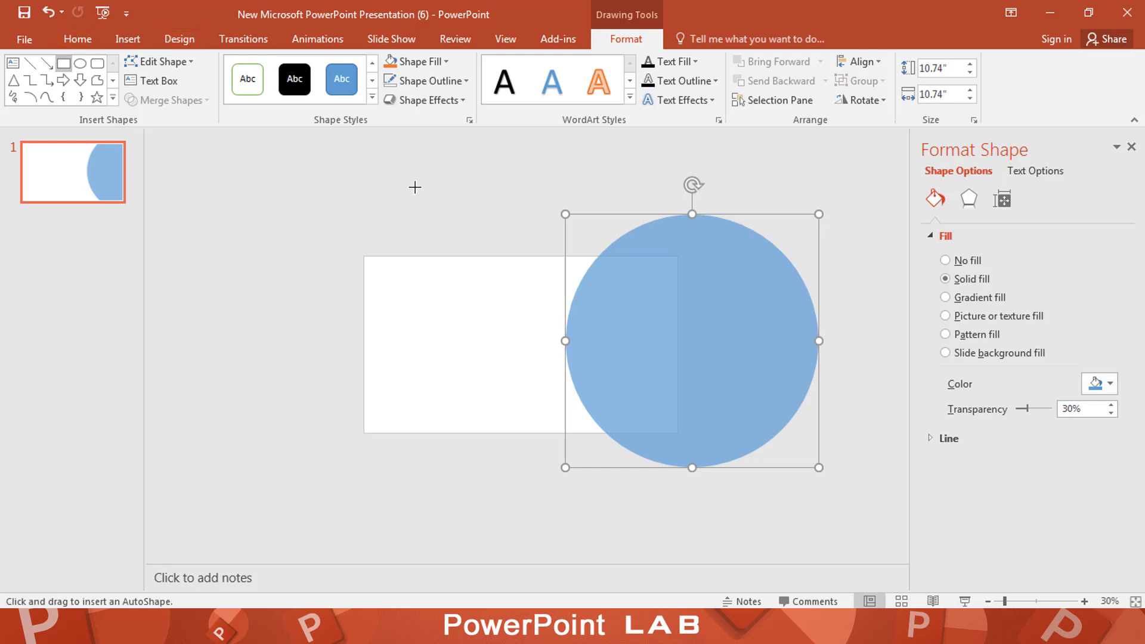
{"action": "left_click_drag", "start_coordinate": [535, 145], "coordinate": [811, 257]}
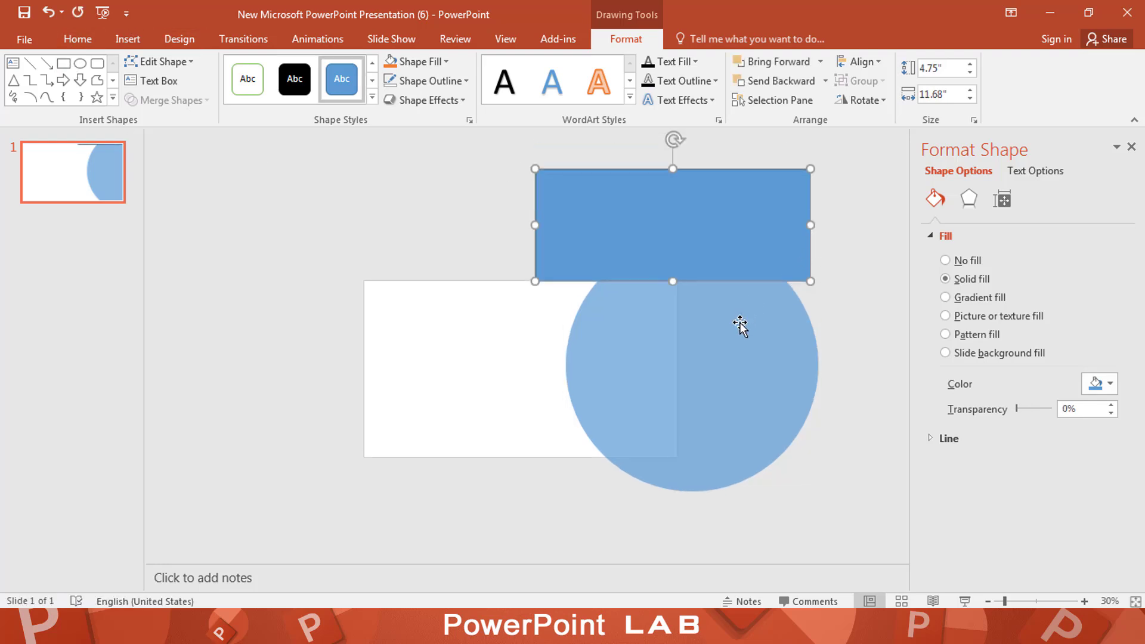
{"action": "left_click", "coordinate": [738, 317]}
{"action": "left_click", "coordinate": [739, 191], "text": "shift"}
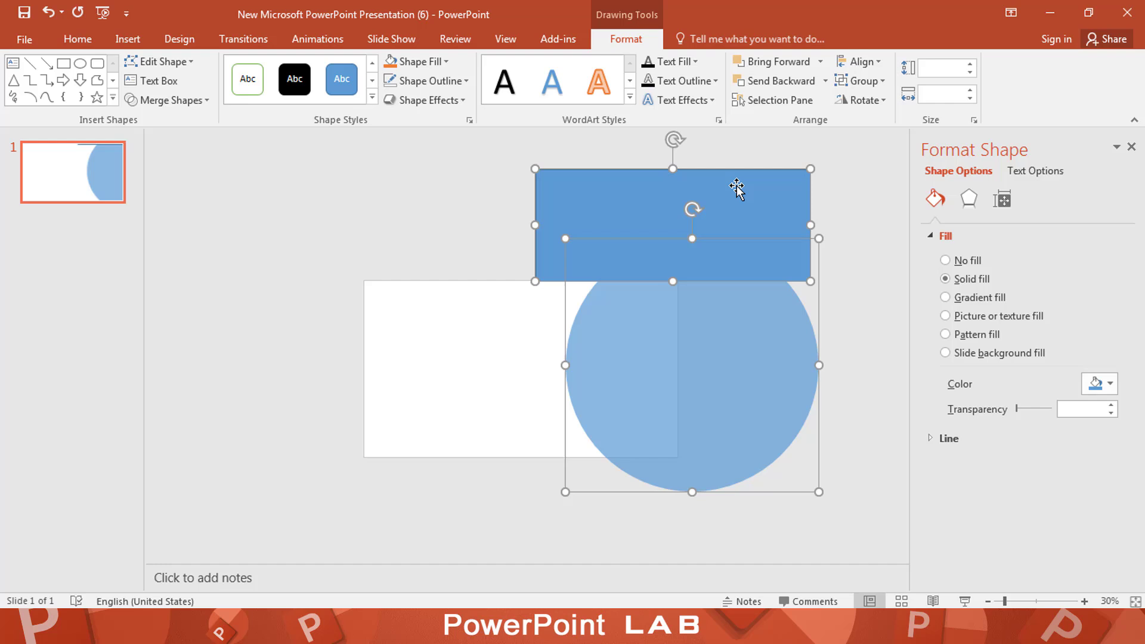
{"action": "left_click", "coordinate": [188, 105]}
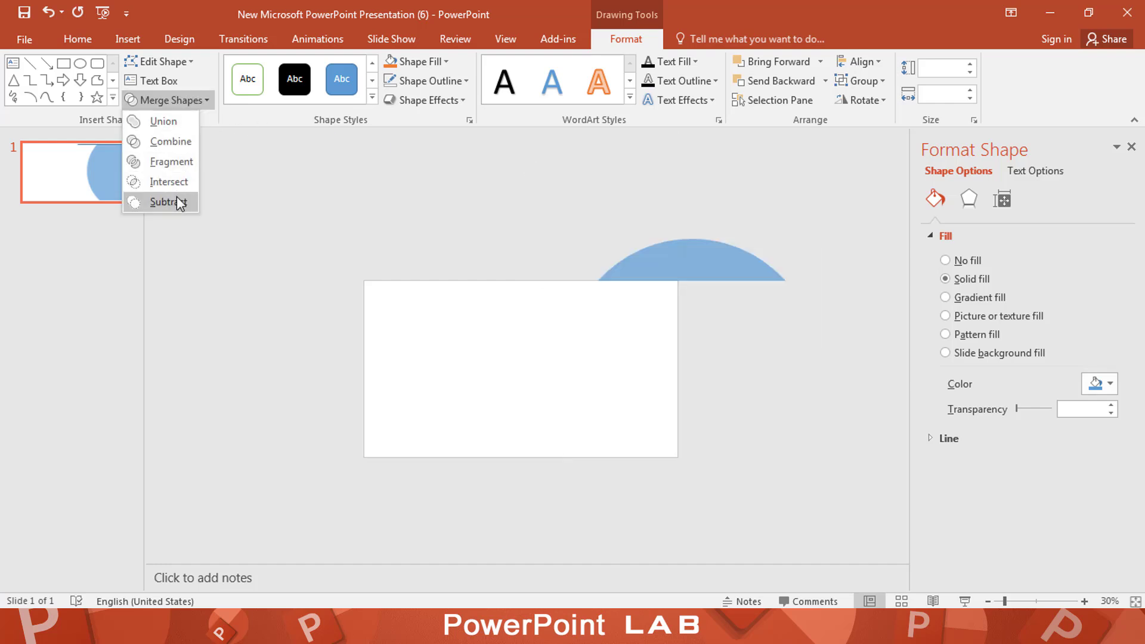
{"action": "left_click", "coordinate": [177, 203]}
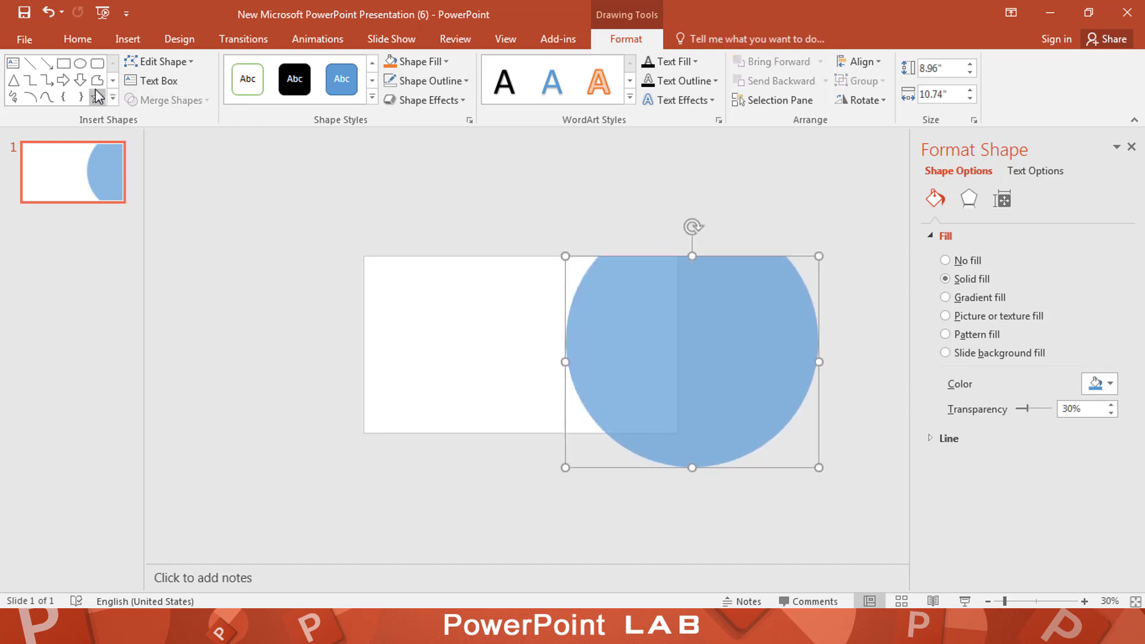
- Subtract a rectangle from the circle's part beyond the right edge
{"action": "left_click", "coordinate": [71, 62]}
{"action": "mouse_move", "coordinate": [855, 226]}
{"action": "left_mouse_down"}
{"action": "mouse_move", "coordinate": [732, 503]}
{"action": "mouse_move", "coordinate": [678, 519]}
{"action": "left_mouse_up"}
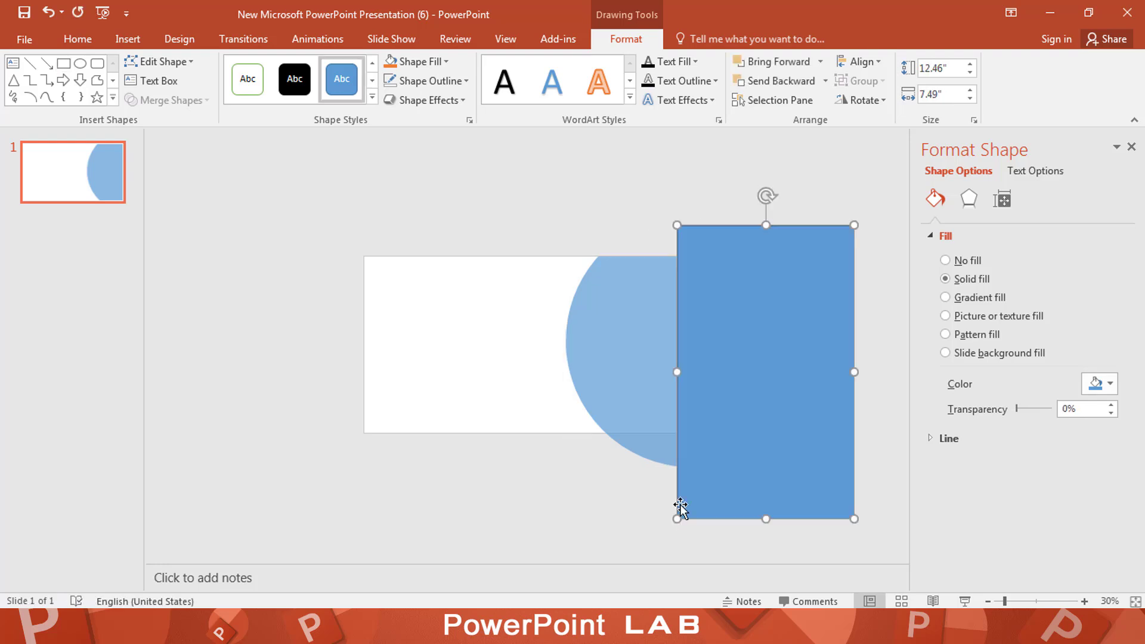
{"action": "left_click", "coordinate": [837, 327], "text": "shift"}
{"action": "left_click", "coordinate": [184, 101]}
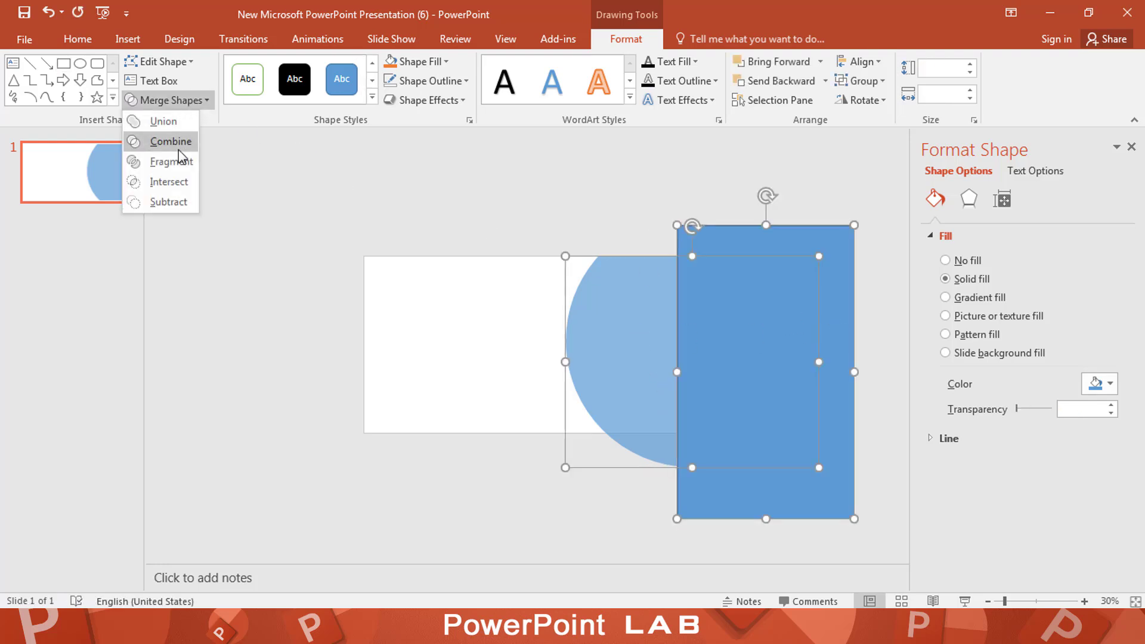
{"action": "left_click", "coordinate": [169, 203]}
- Subtract a rectangle from the shape's part below the slide
{"action": "mouse_move", "coordinate": [719, 517]}
{"action": "left_mouse_down"}
{"action": "mouse_move", "coordinate": [549, 465]}
{"action": "mouse_move", "coordinate": [521, 432]}
{"action": "left_mouse_up"}
{"action": "left_click", "coordinate": [626, 373]}
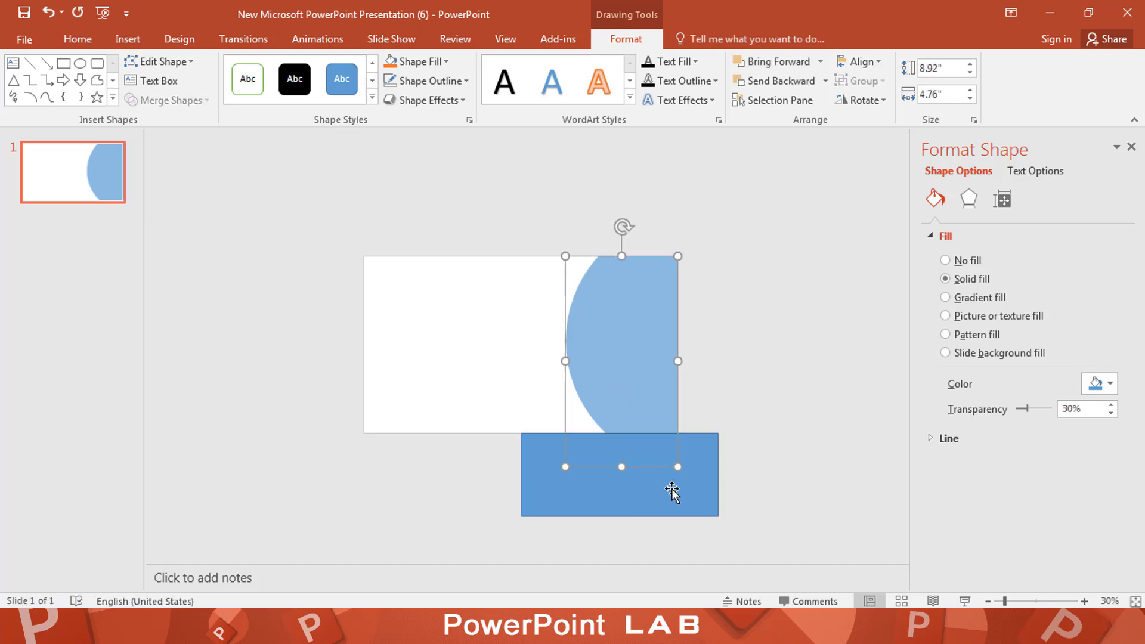
{"action": "left_click", "coordinate": [667, 500], "text": "shift"}
{"action": "left_click", "coordinate": [199, 100]}
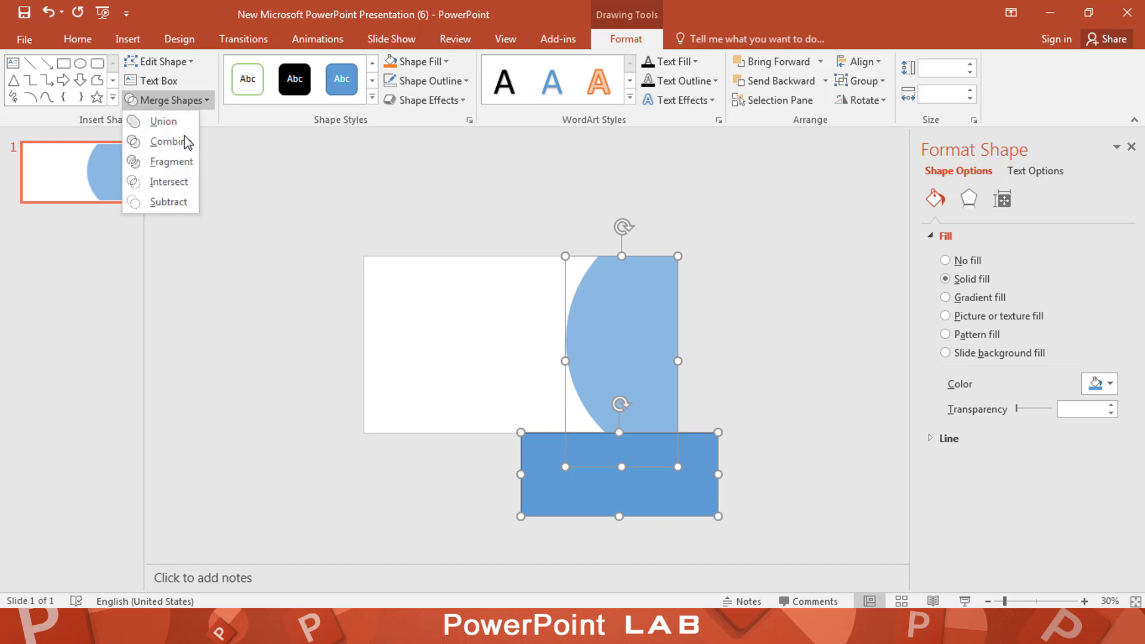
{"action": "left_click", "coordinate": [171, 205]}
- Set the blue curved shape to 0% transparency and shift it slightly left
{"action": "left_click", "coordinate": [754, 260]}
{"action": "scroll", "coordinate": [843, 381], "scroll_direction": "up", "scroll_amount": 2}
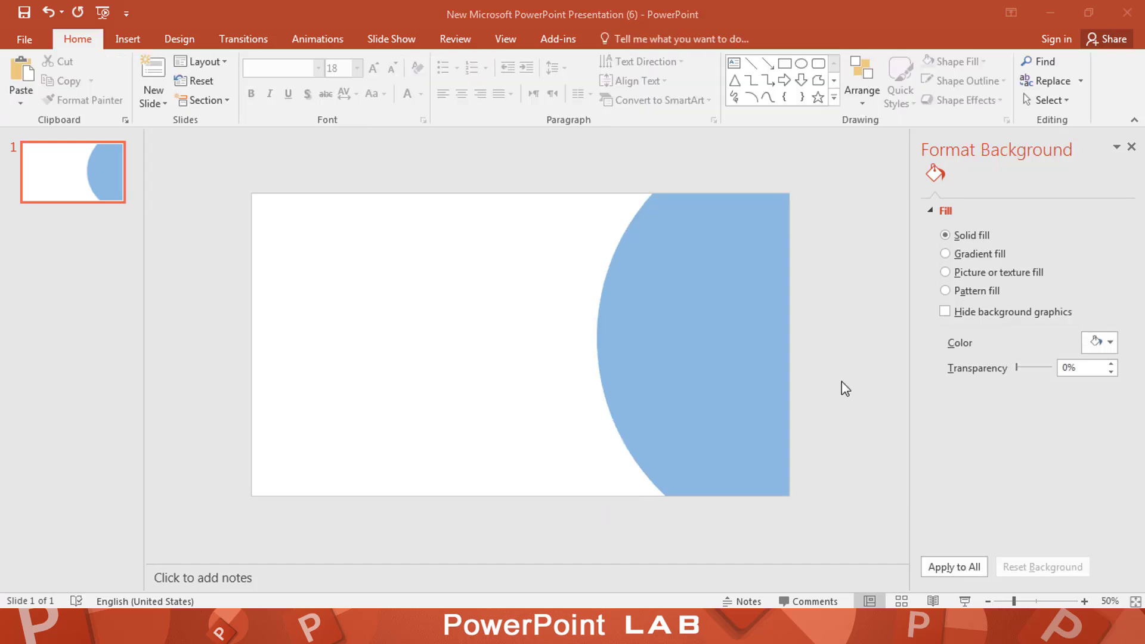
{"action": "left_click", "coordinate": [760, 390]}
{"action": "left_click_drag", "start_coordinate": [1030, 409], "coordinate": [1013, 413]}
{"action": "left_click_drag", "start_coordinate": [738, 372], "coordinate": [691, 367]}
- Duplicate the blue shape and move the copy to the slide's right edge
{"action": "right_click", "coordinate": [690, 370]}
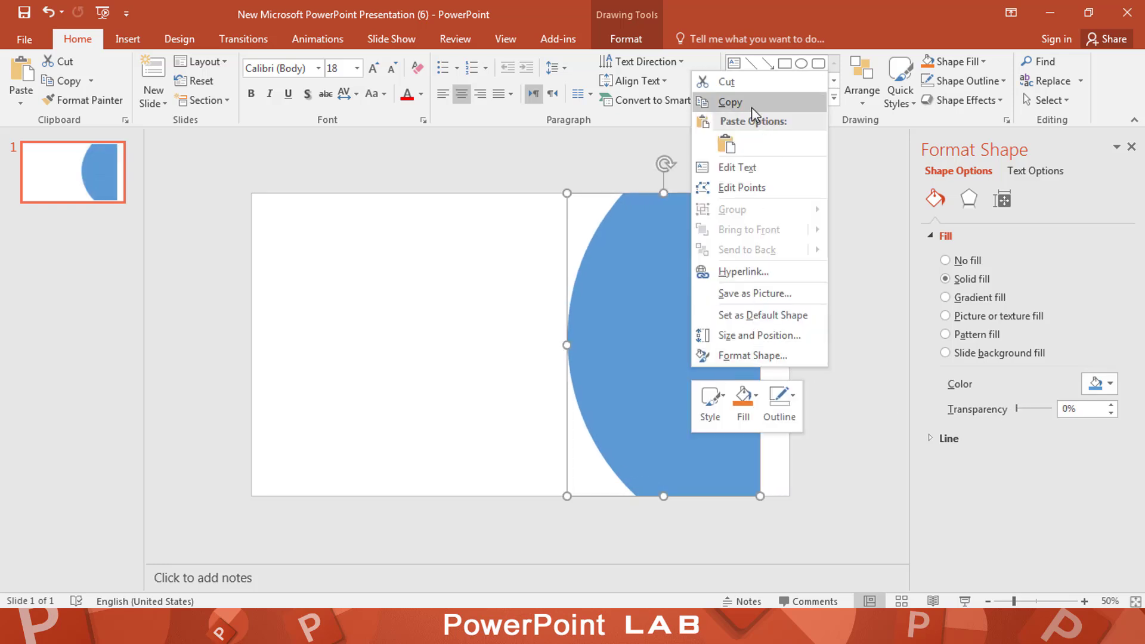
{"action": "left_click", "coordinate": [746, 102]}
{"action": "right_click", "coordinate": [821, 296]}
{"action": "left_click", "coordinate": [846, 328]}
{"action": "left_click_drag", "start_coordinate": [639, 378], "coordinate": [663, 367]}
- Give the original shape behind a grey preset gradient fill
{"action": "left_click", "coordinate": [582, 359]}
{"action": "left_click", "coordinate": [980, 297]}
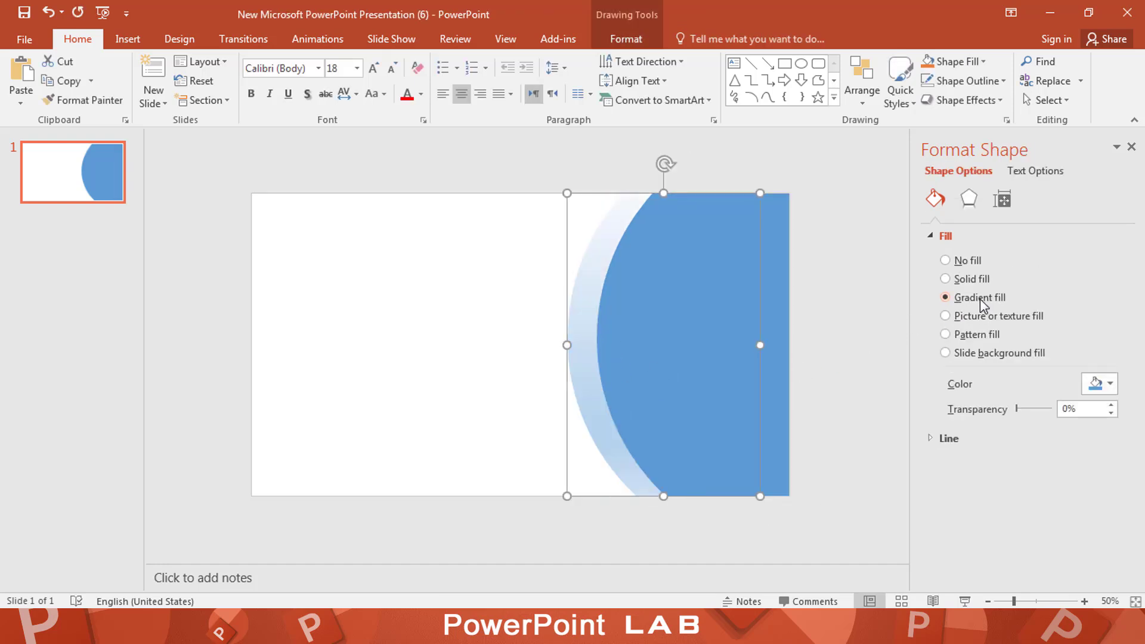
{"action": "left_click", "coordinate": [1099, 384]}
{"action": "left_click", "coordinate": [1014, 451]}
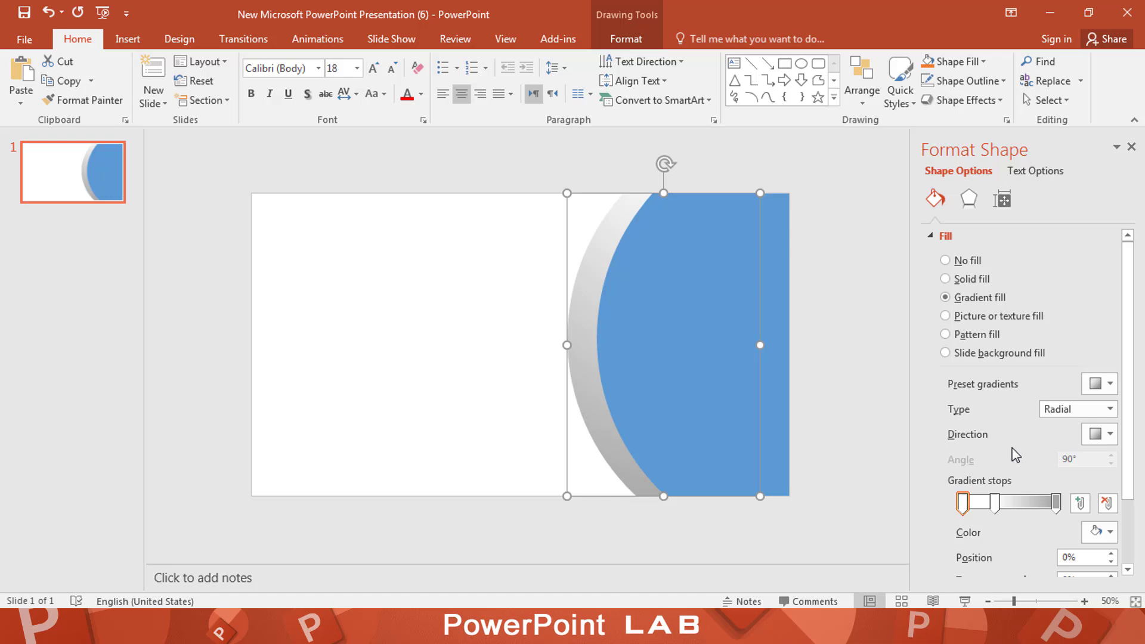
{"action": "left_click", "coordinate": [704, 382]}
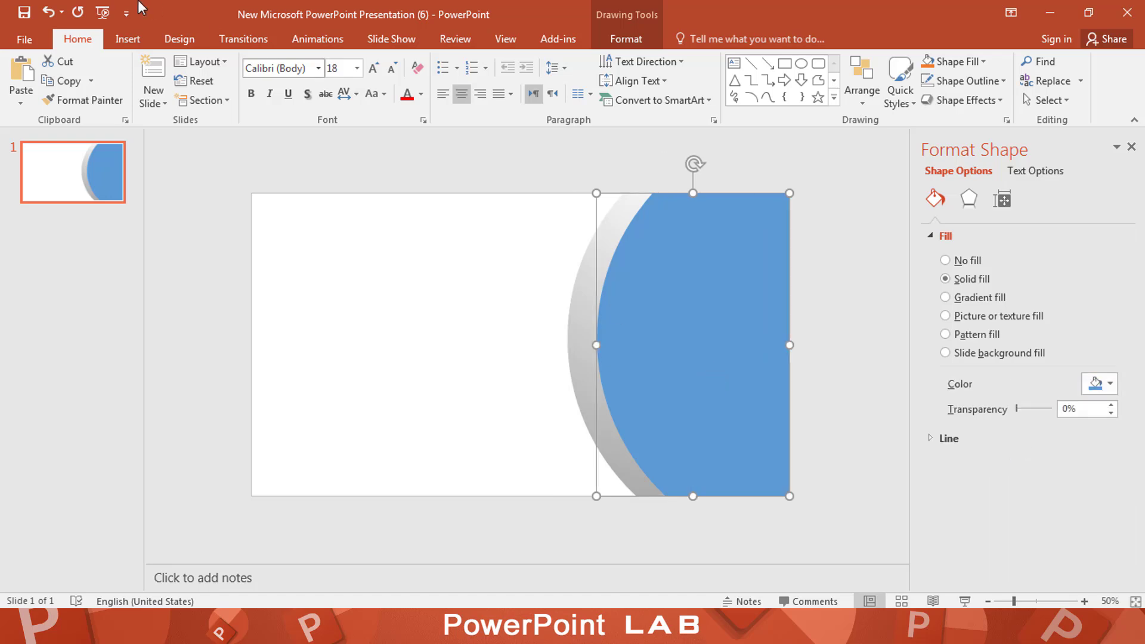
{"action": "left_click", "coordinate": [128, 39]}
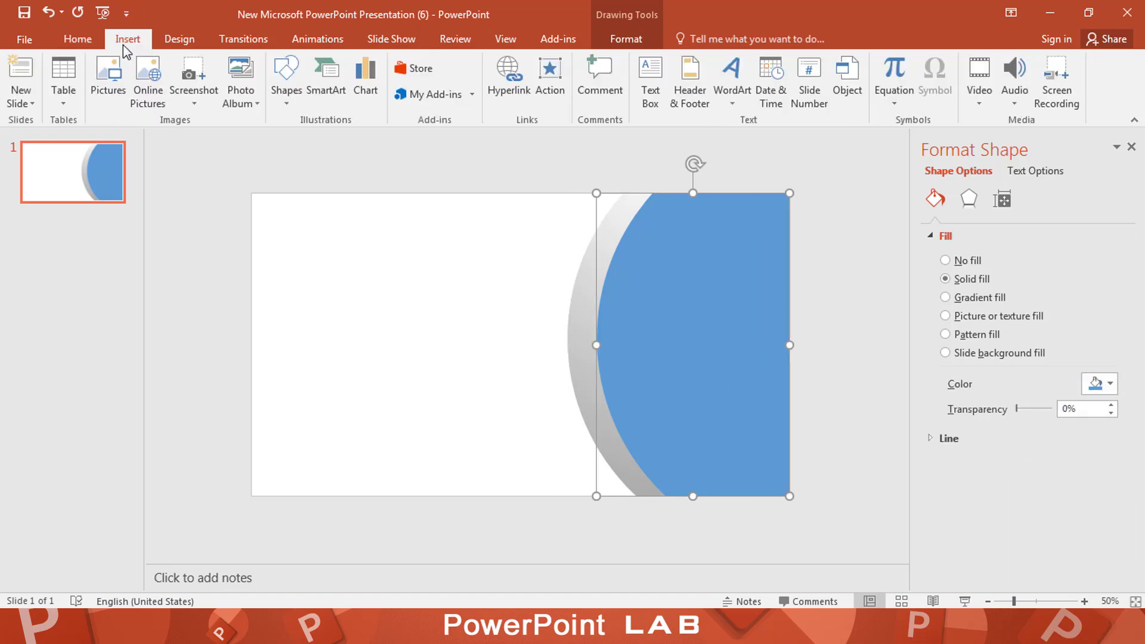
- Insert the jungle photo and bring a partly transparent blue shape in front of it
{"action": "left_click", "coordinate": [115, 93]}
{"action": "double_click", "coordinate": [186, 127]}
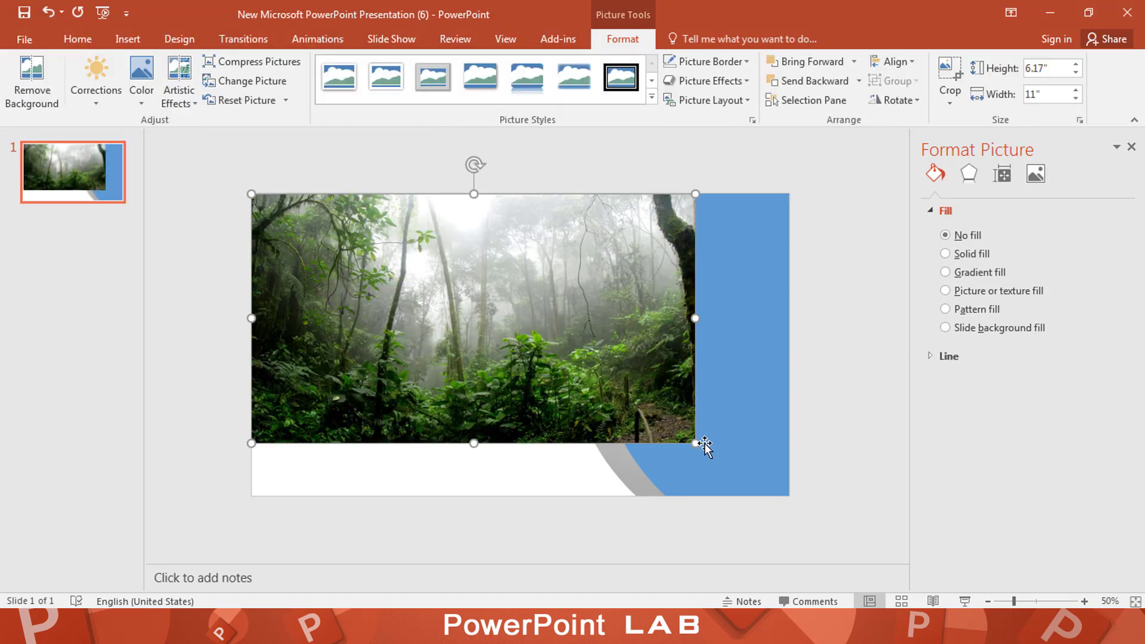
{"action": "mouse_move", "coordinate": [696, 443]}
{"action": "left_mouse_down"}
{"action": "mouse_move", "coordinate": [723, 475]}
{"action": "mouse_move", "coordinate": [752, 476]}
{"action": "left_mouse_up"}
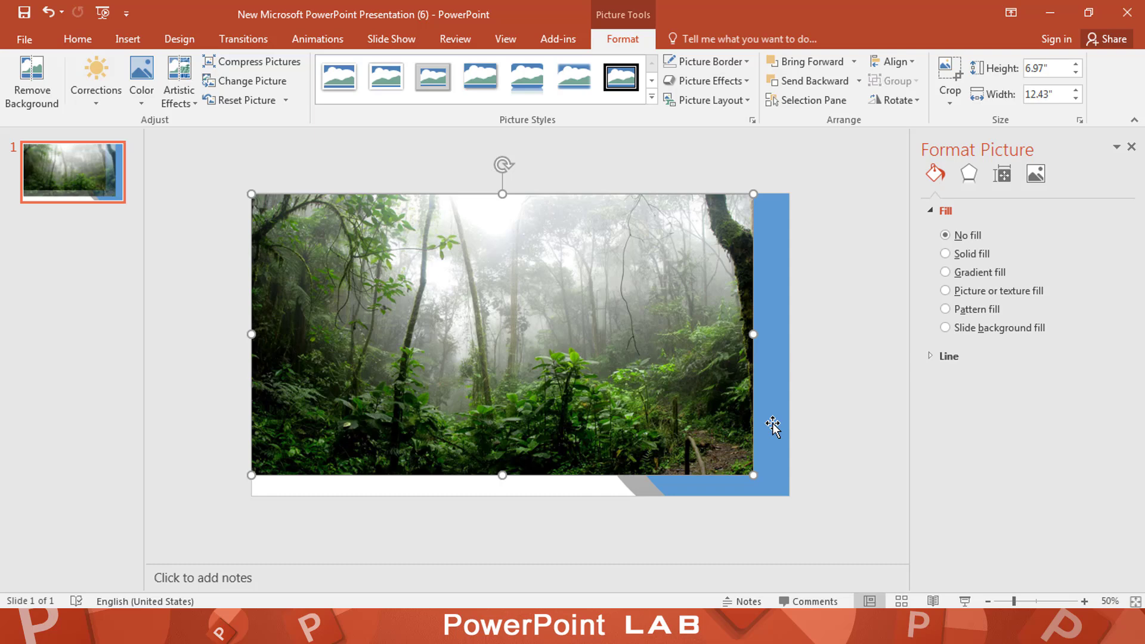
{"action": "left_click", "coordinate": [772, 423]}
{"action": "right_click", "coordinate": [772, 423]}
{"action": "mouse_move", "coordinate": [834, 286]}
{"action": "left_click", "coordinate": [960, 281]}
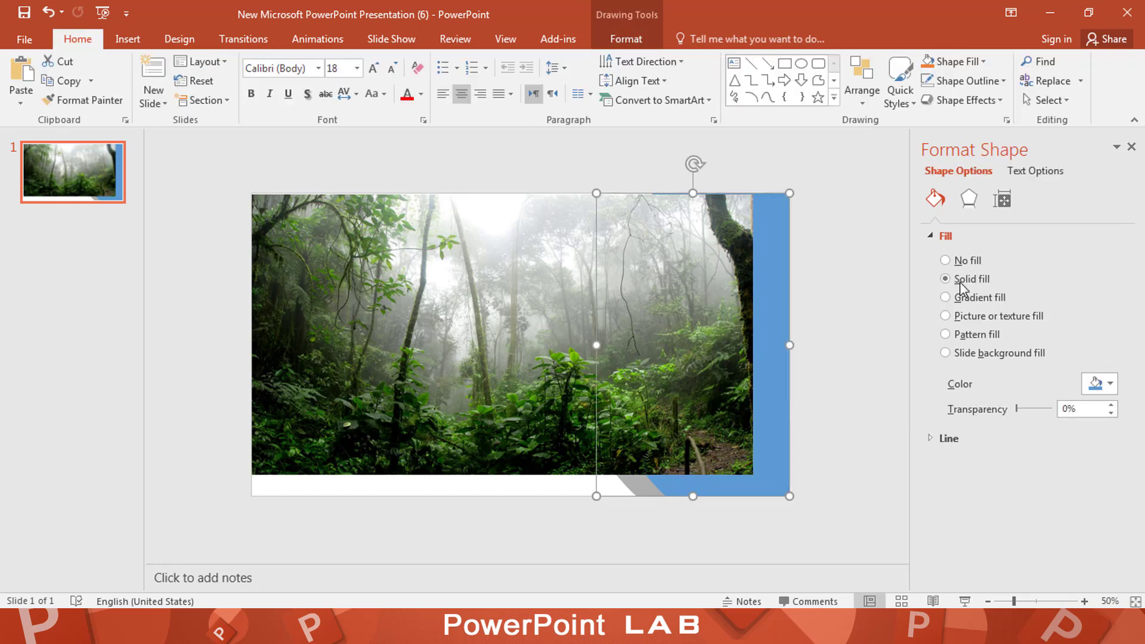
{"action": "left_click_drag", "start_coordinate": [1016, 412], "coordinate": [1032, 412]}
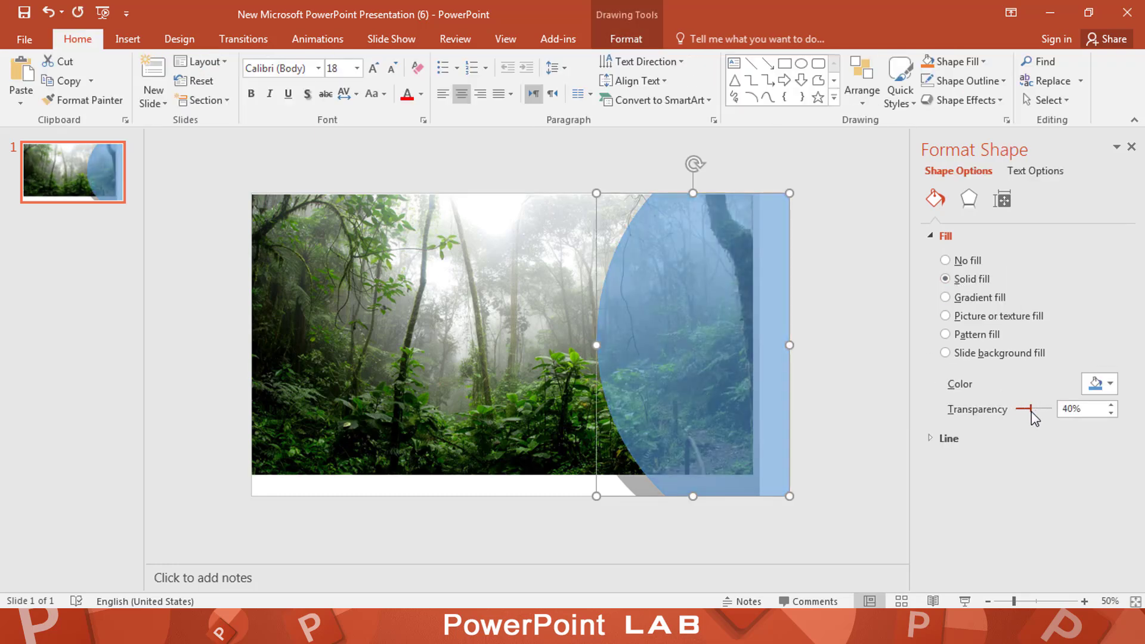
- Reposition and resize the jungle photo to fill the slide behind the curved shape
{"action": "left_click", "coordinate": [558, 373]}
{"action": "left_click_drag", "start_coordinate": [558, 373], "coordinate": [618, 380]}
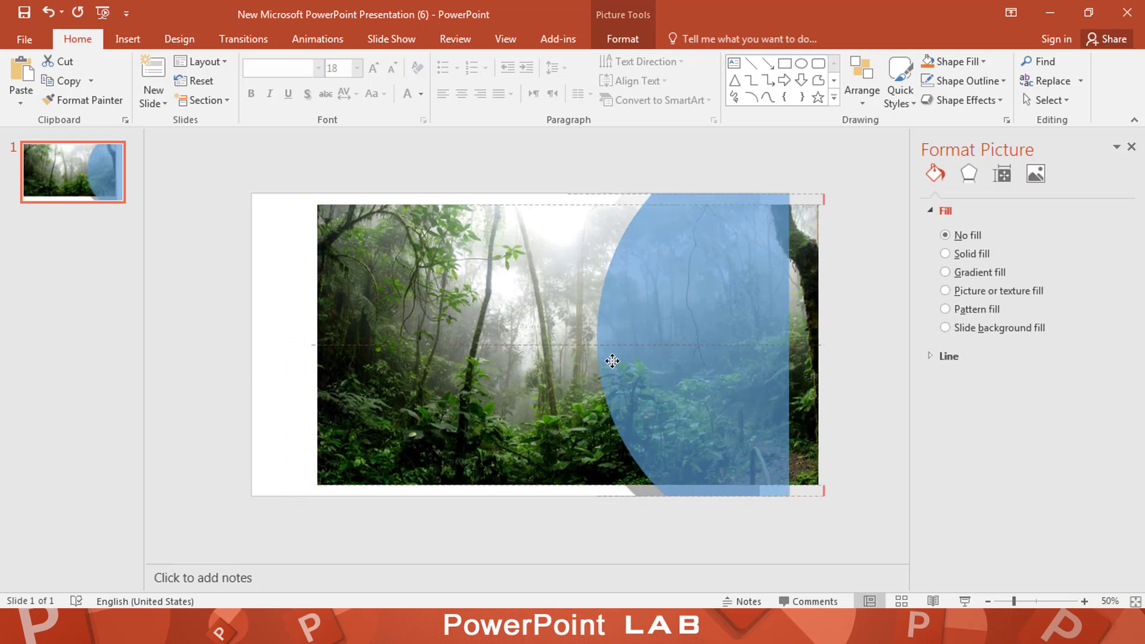
{"action": "left_click_drag", "start_coordinate": [295, 192], "coordinate": [269, 179]}
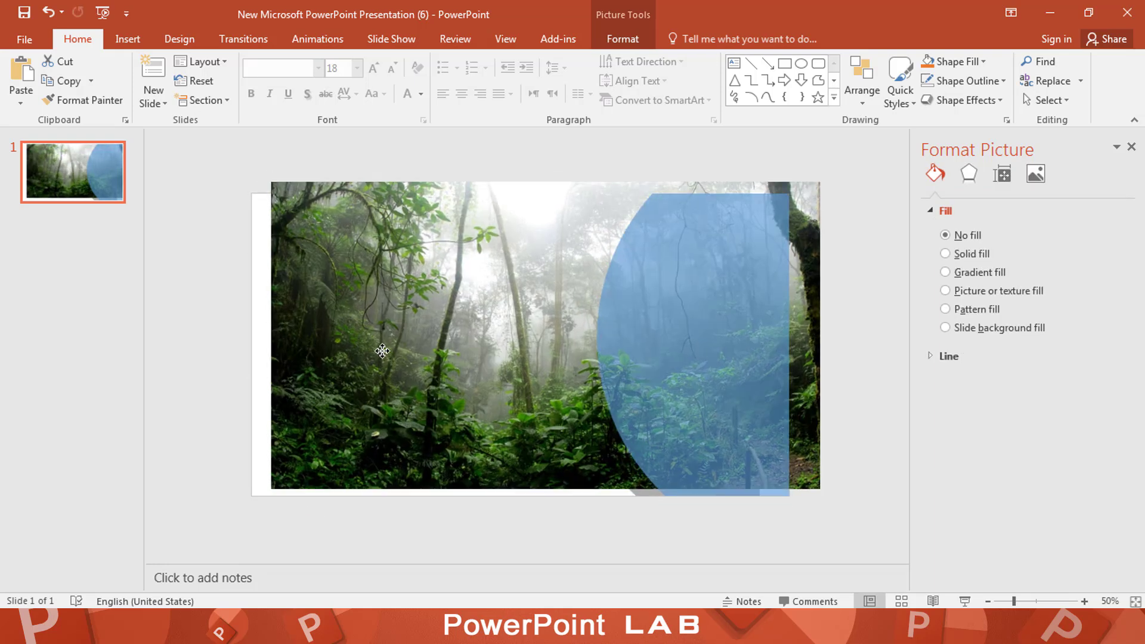
{"action": "left_click_drag", "start_coordinate": [279, 236], "coordinate": [315, 262]}
{"action": "left_click_drag", "start_coordinate": [305, 206], "coordinate": [271, 187]}
{"action": "left_click_drag", "start_coordinate": [455, 409], "coordinate": [517, 402]}
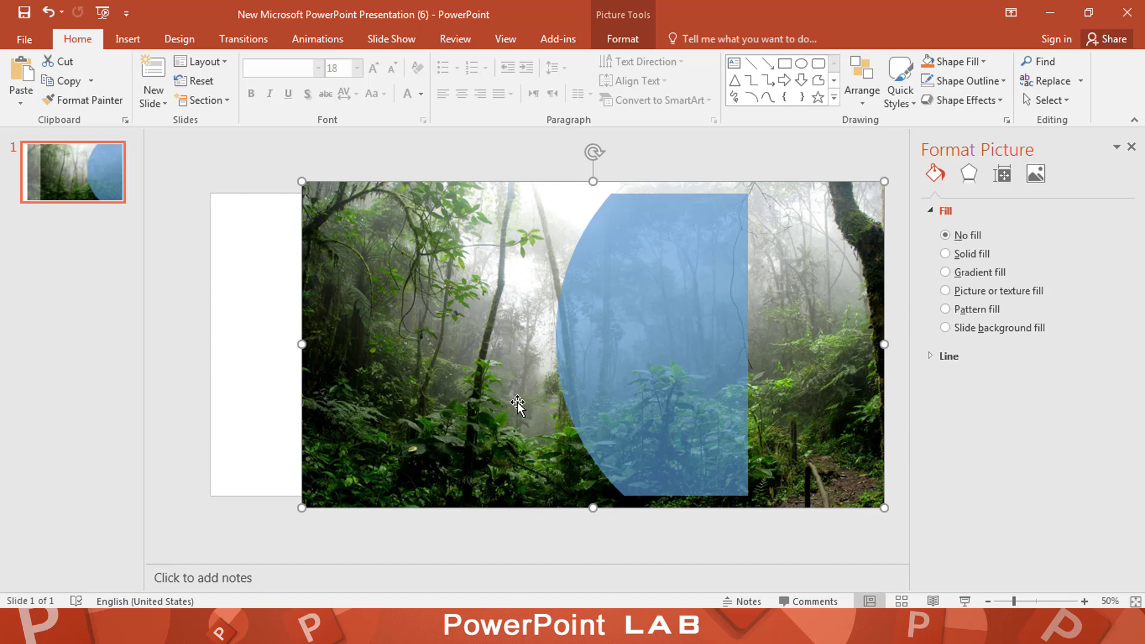
- Intersect the jungle photo with the blue curved shape using Merge Shapes
{"action": "left_click", "coordinate": [668, 313], "text": "shift"}
{"action": "left_click", "coordinate": [626, 38]}
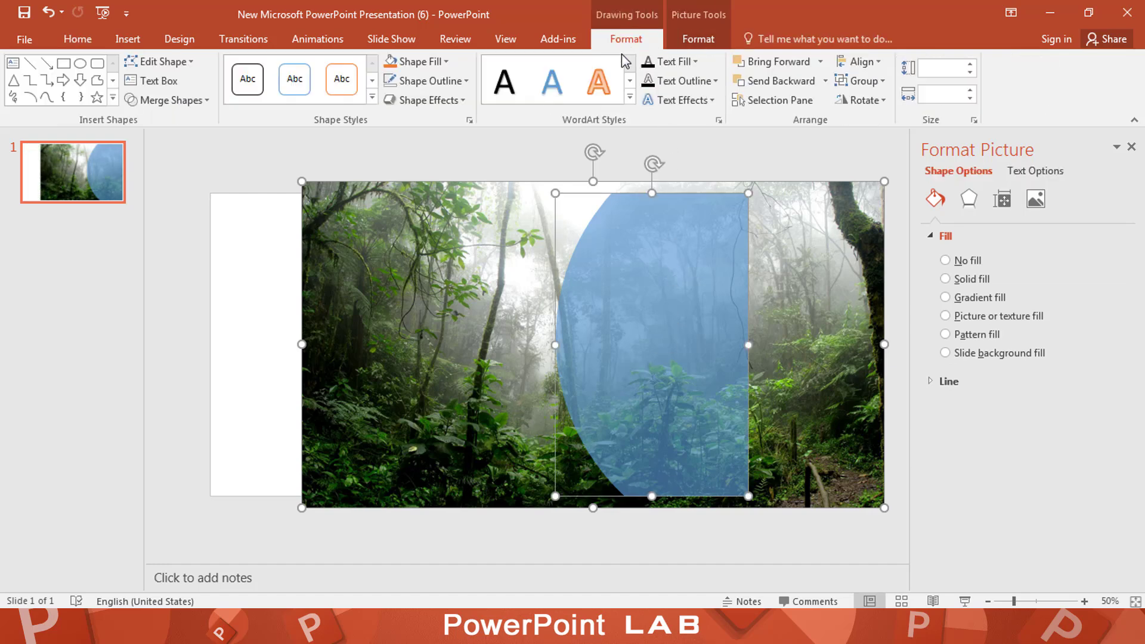
{"action": "left_click", "coordinate": [170, 100]}
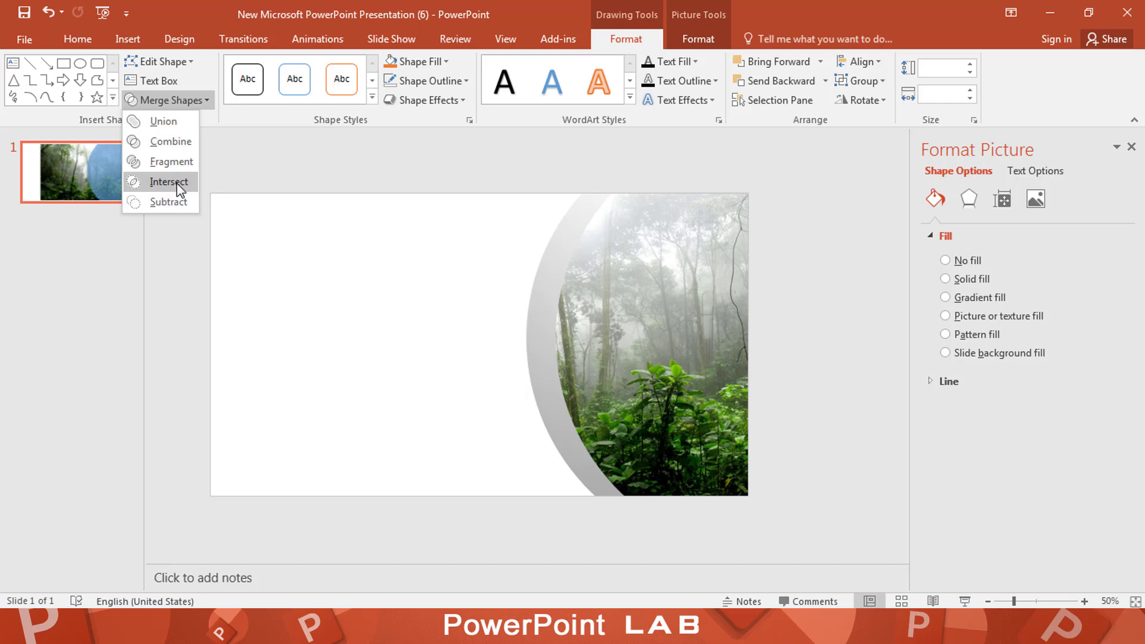
{"action": "left_click", "coordinate": [177, 182]}
{"action": "left_click", "coordinate": [257, 338]}
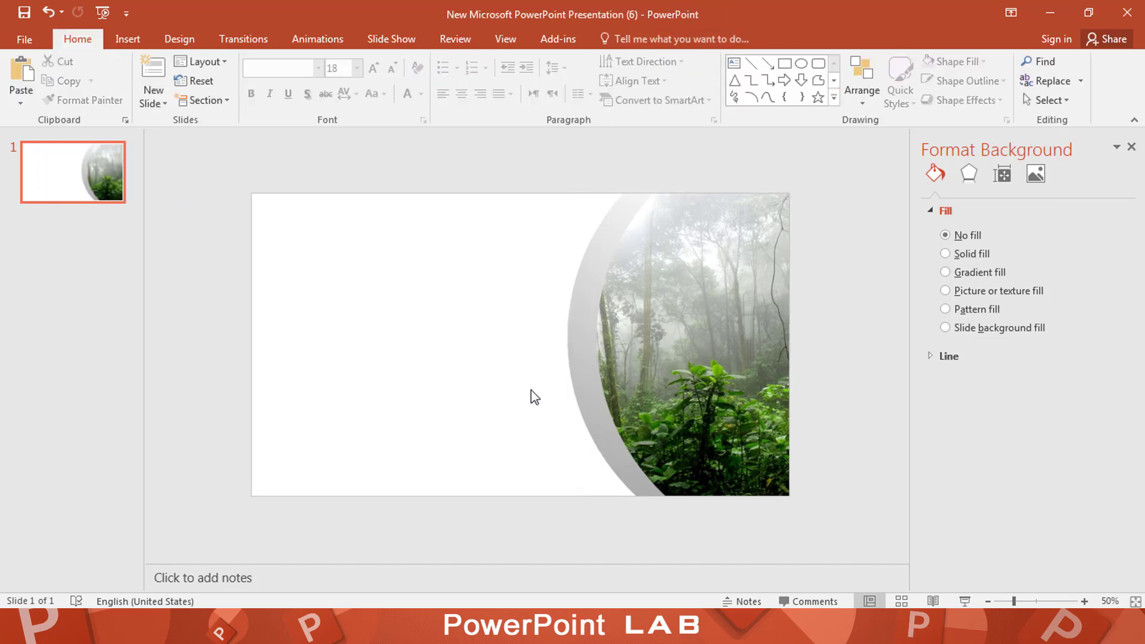
- Give the grey crescent a darker grey preset gradient and shift it slightly right
{"action": "left_click", "coordinate": [582, 352]}
{"action": "left_click", "coordinate": [1101, 384]}
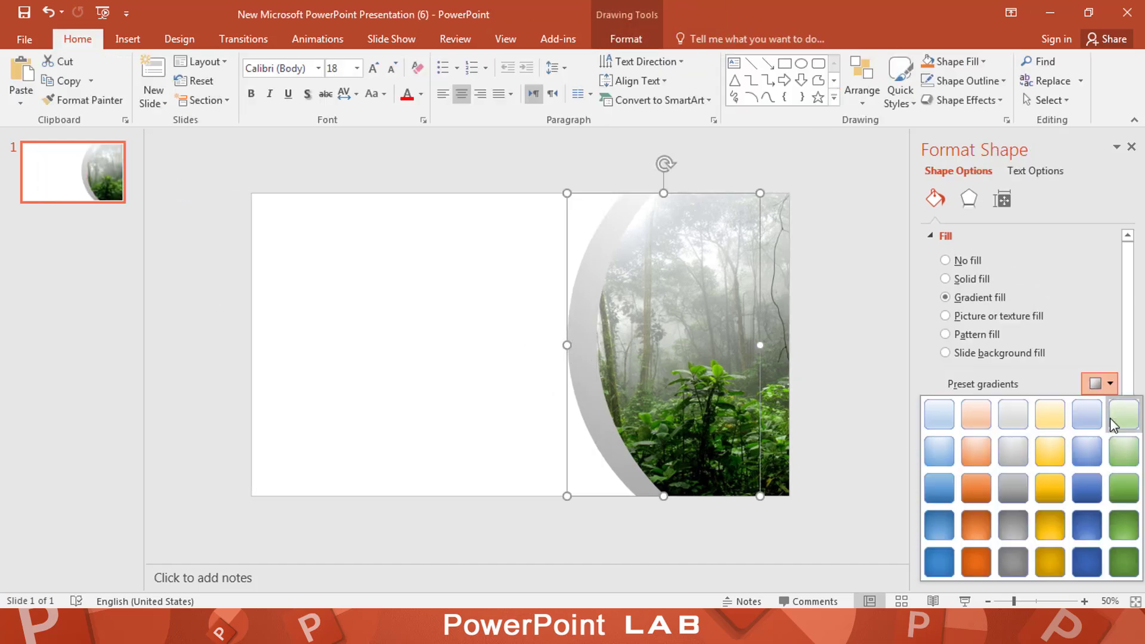
{"action": "left_click", "coordinate": [1020, 456]}
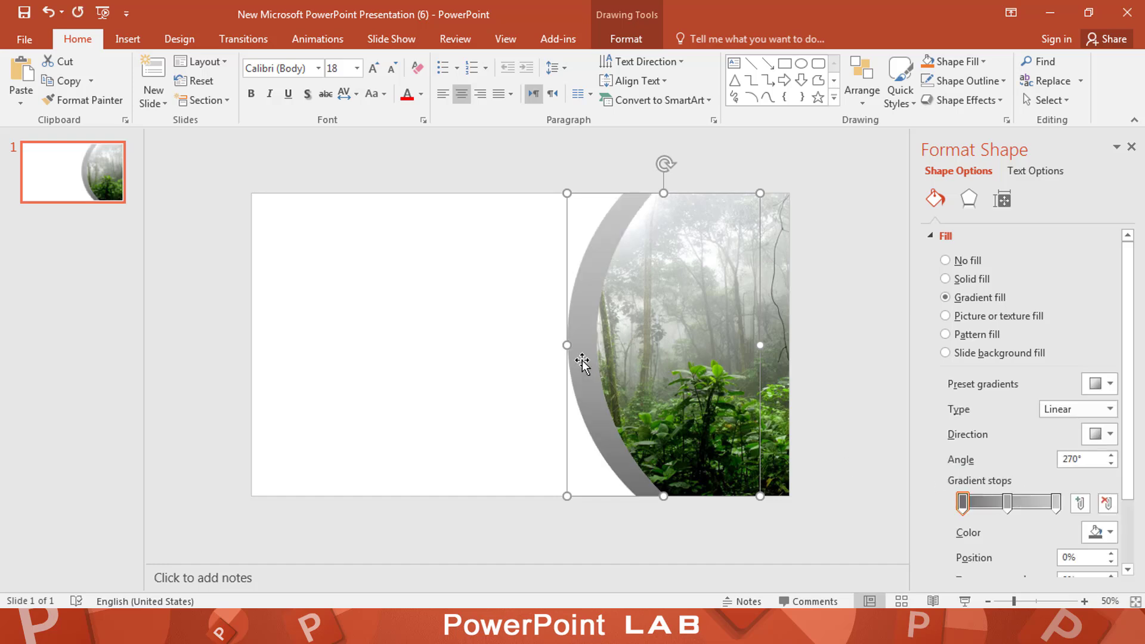
{"action": "left_click_drag", "start_coordinate": [574, 355], "coordinate": [595, 351]}
- Give the grey crescent an Offset Left outer shadow with 10 pt blur
{"action": "left_click", "coordinate": [970, 200]}
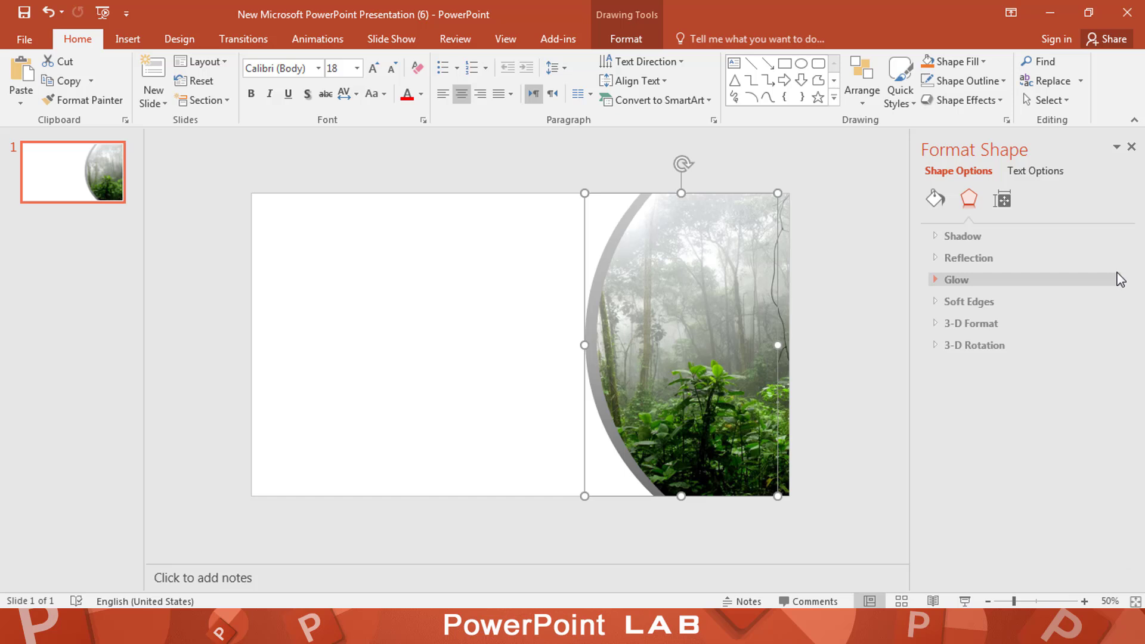
{"action": "left_click", "coordinate": [972, 238]}
{"action": "left_click", "coordinate": [1110, 262]}
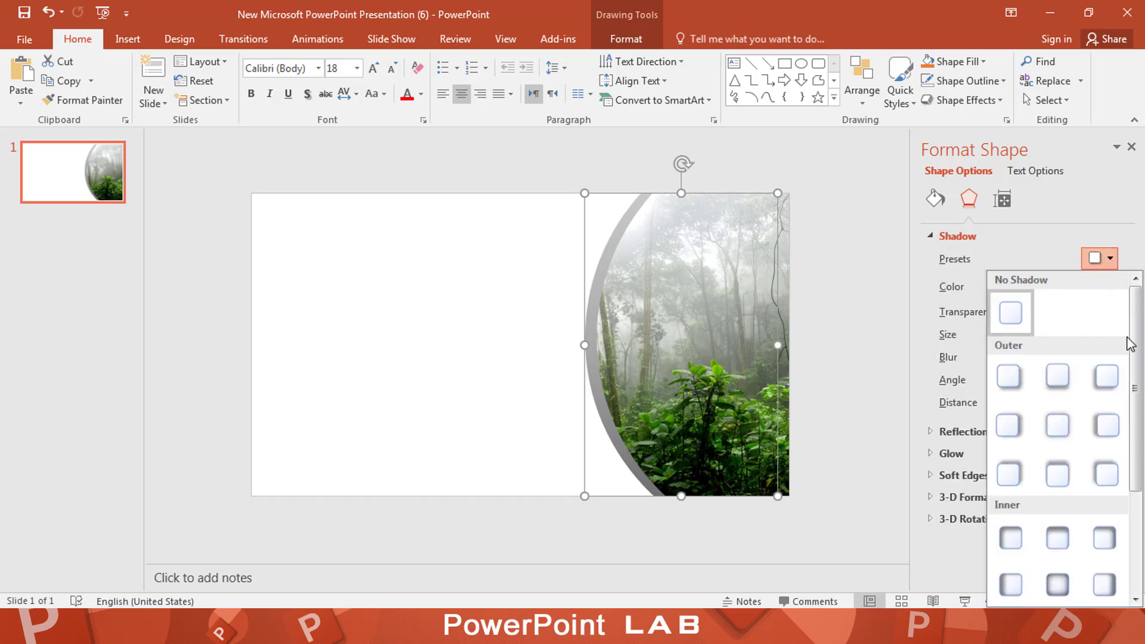
{"action": "left_click", "coordinate": [1109, 424]}
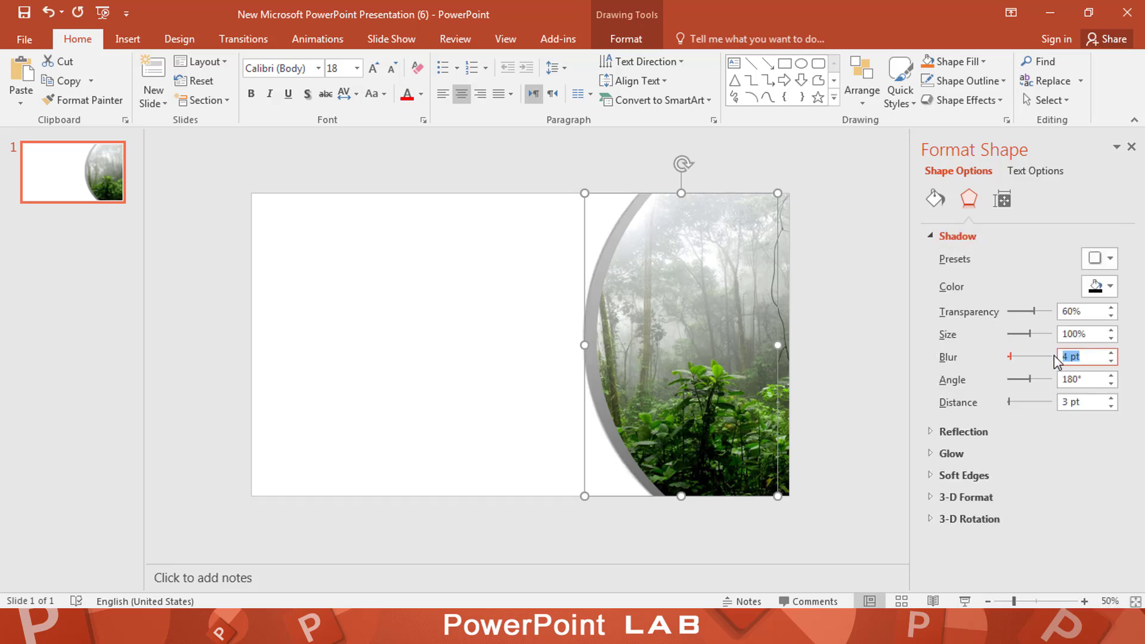
{"action": "type", "text": "10"}
{"action": "key", "text": "Return"}
- Apply the same 10 pt blur offset shadow to the jungle photo
{"action": "left_click", "coordinate": [711, 322]}
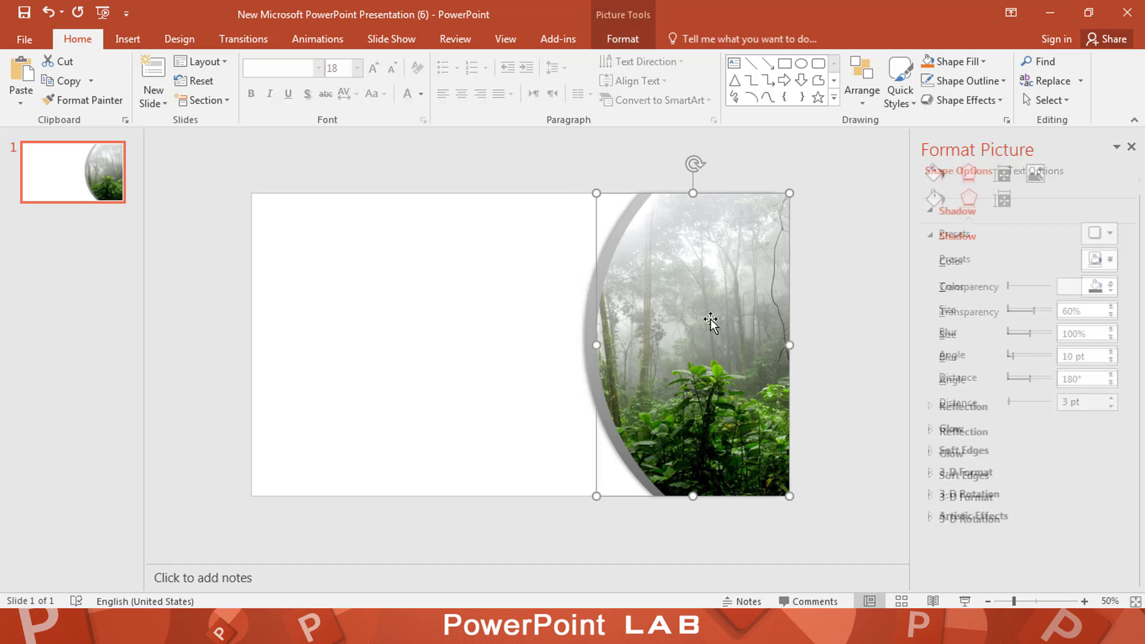
{"action": "left_click", "coordinate": [1100, 234]}
{"action": "left_click", "coordinate": [1108, 399]}
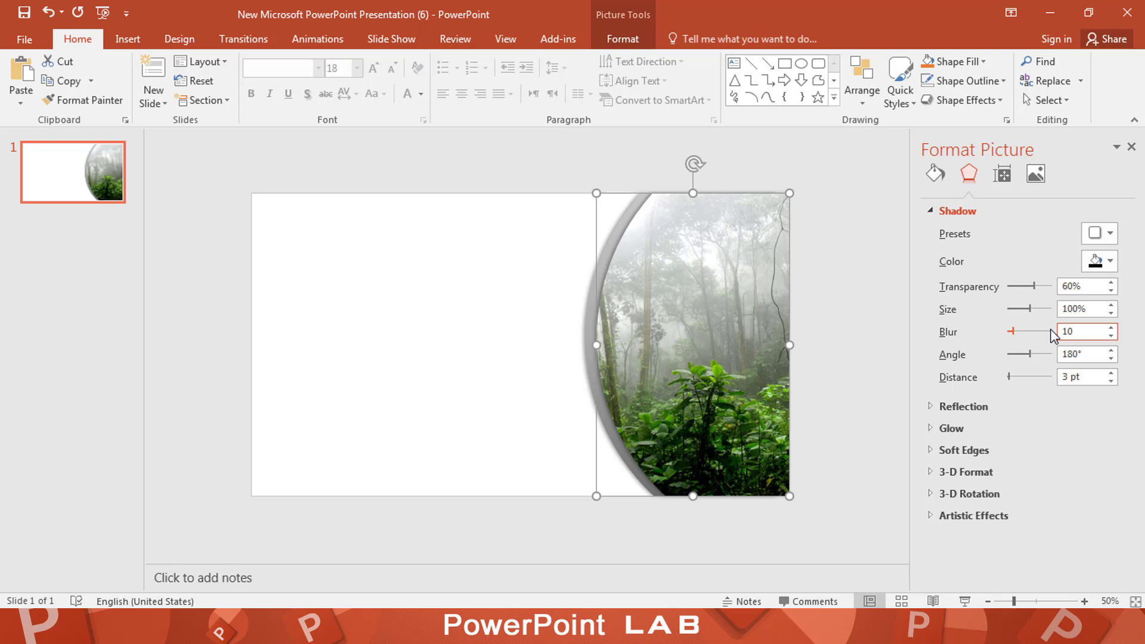
{"action": "left_click", "coordinate": [853, 355]}
- Insert the misty mountain forest photo at the top-left, full slide height and 12.25" wide
{"action": "left_click", "coordinate": [127, 38]}
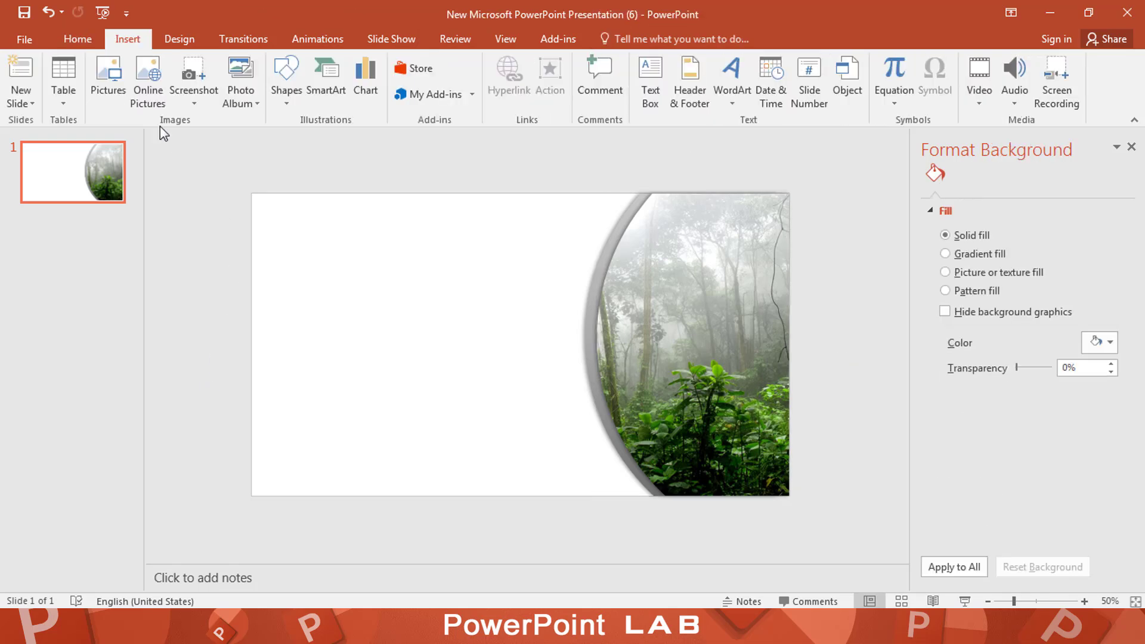
{"action": "left_click", "coordinate": [101, 90]}
{"action": "double_click", "coordinate": [399, 118]}
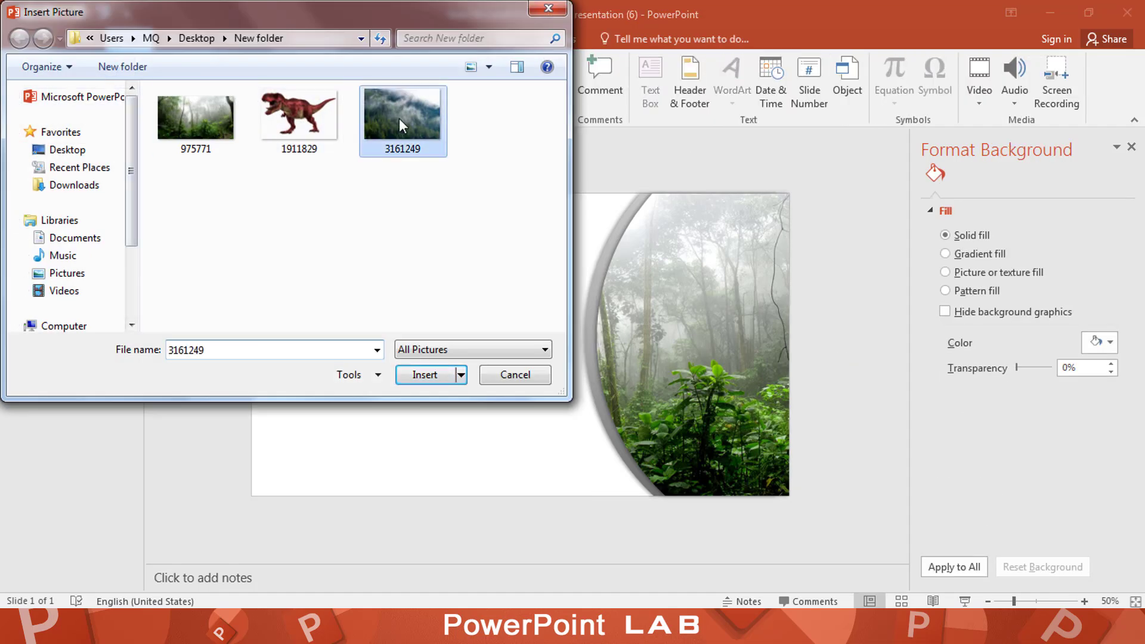
{"action": "left_click_drag", "start_coordinate": [468, 308], "coordinate": [430, 332]}
{"action": "left_click_drag", "start_coordinate": [474, 491], "coordinate": [474, 496]}
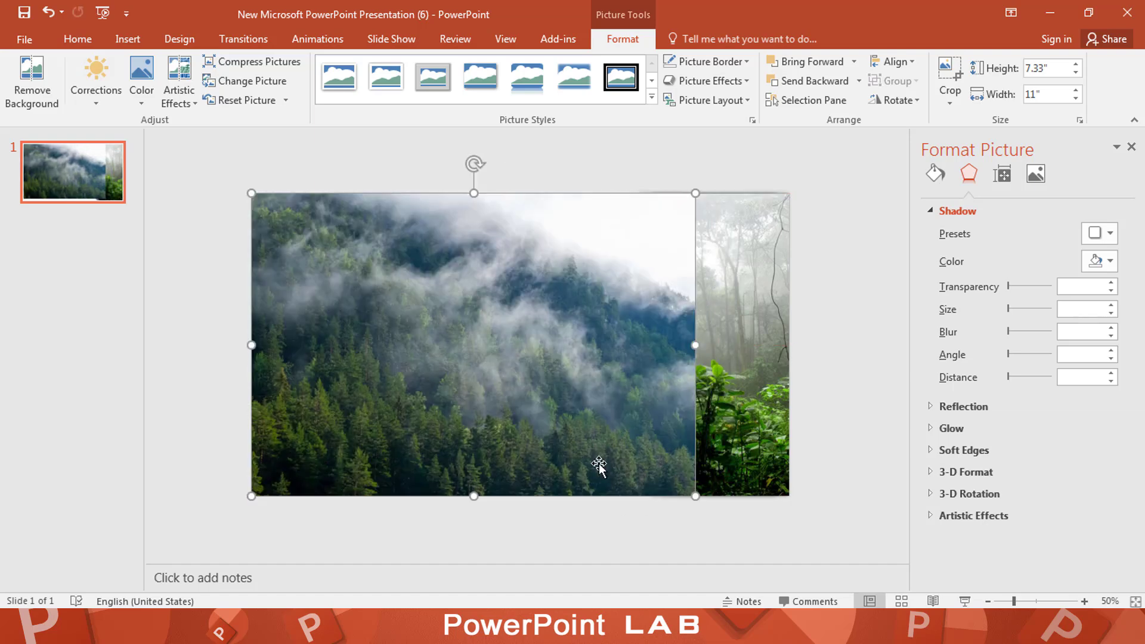
{"action": "left_click_drag", "start_coordinate": [695, 345], "coordinate": [746, 355]}
{"action": "left_click", "coordinate": [128, 39]}
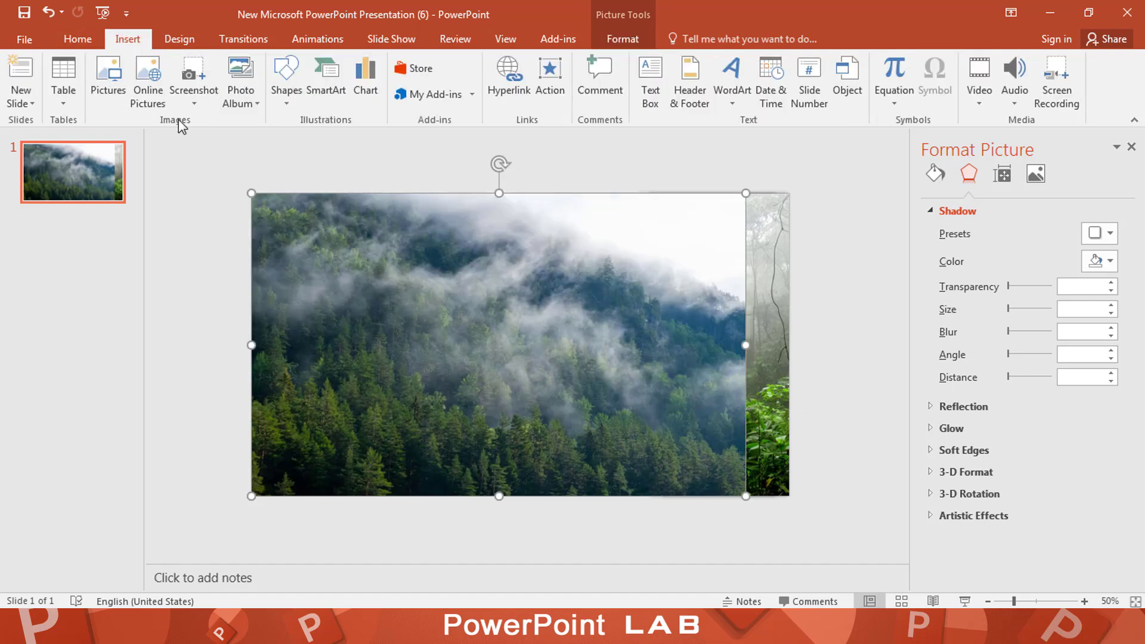
- Draw a 7.5" by 12.25" rectangle exactly covering the misty forest photo
{"action": "left_click", "coordinate": [288, 90]}
{"action": "left_click", "coordinate": [329, 139]}
{"action": "mouse_move", "coordinate": [597, 250]}
{"action": "left_mouse_down"}
{"action": "mouse_move", "coordinate": [287, 485]}
{"action": "mouse_move", "coordinate": [251, 495]}
{"action": "left_mouse_up"}
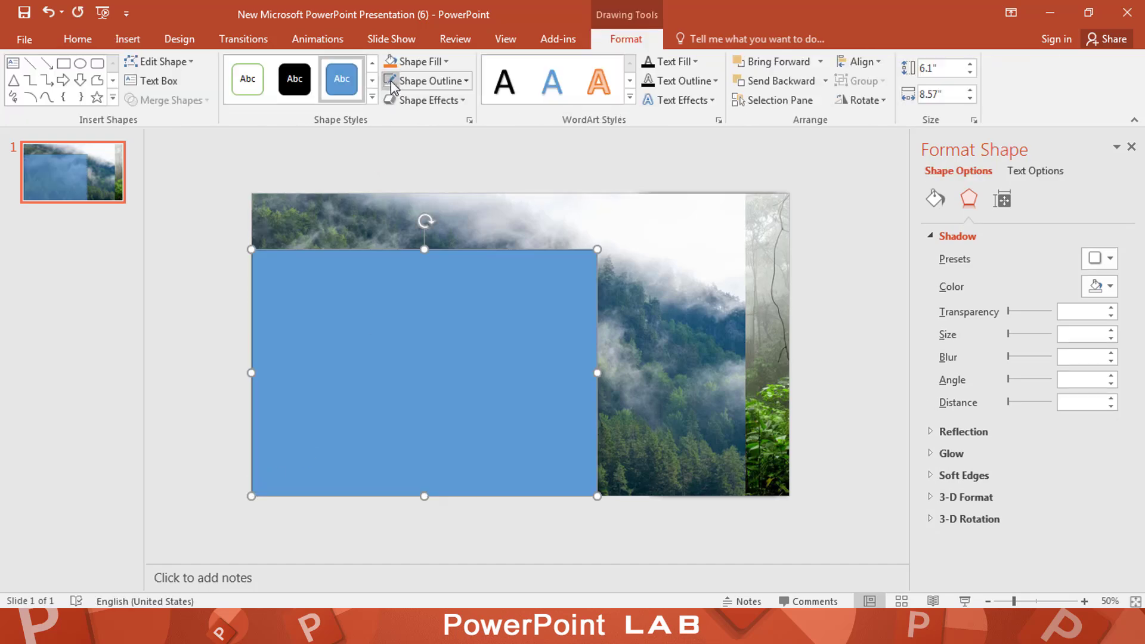
{"action": "left_click_drag", "start_coordinate": [423, 249], "coordinate": [421, 195]}
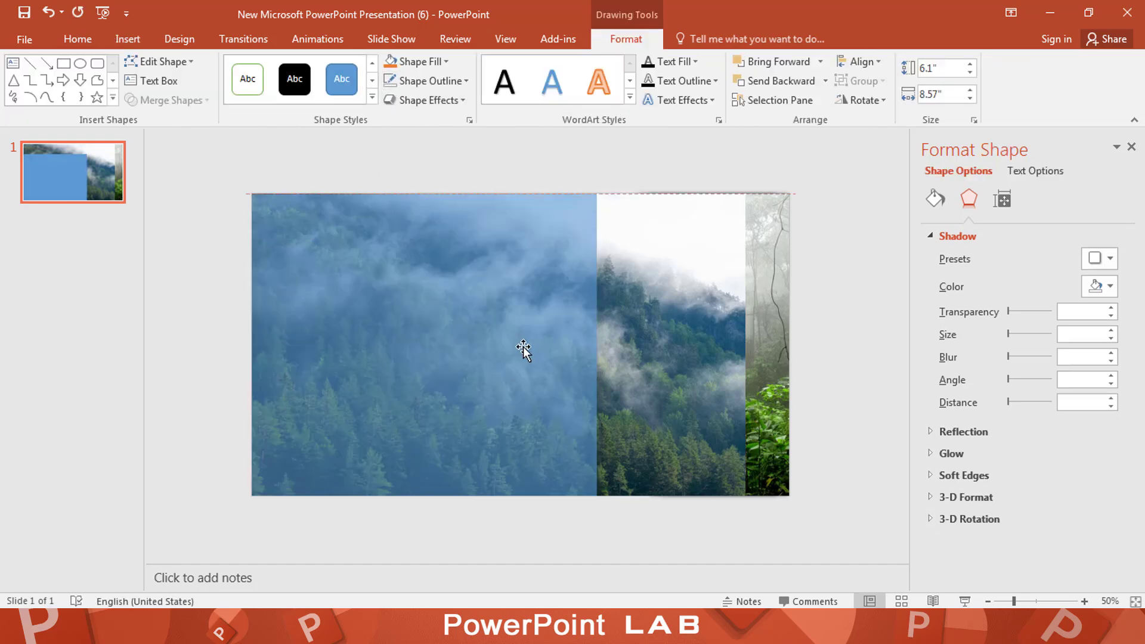
{"action": "left_click_drag", "start_coordinate": [597, 344], "coordinate": [747, 346]}
- Give the rectangle a 0° linear gradient fill with the middle stop removed
{"action": "left_click", "coordinate": [937, 200]}
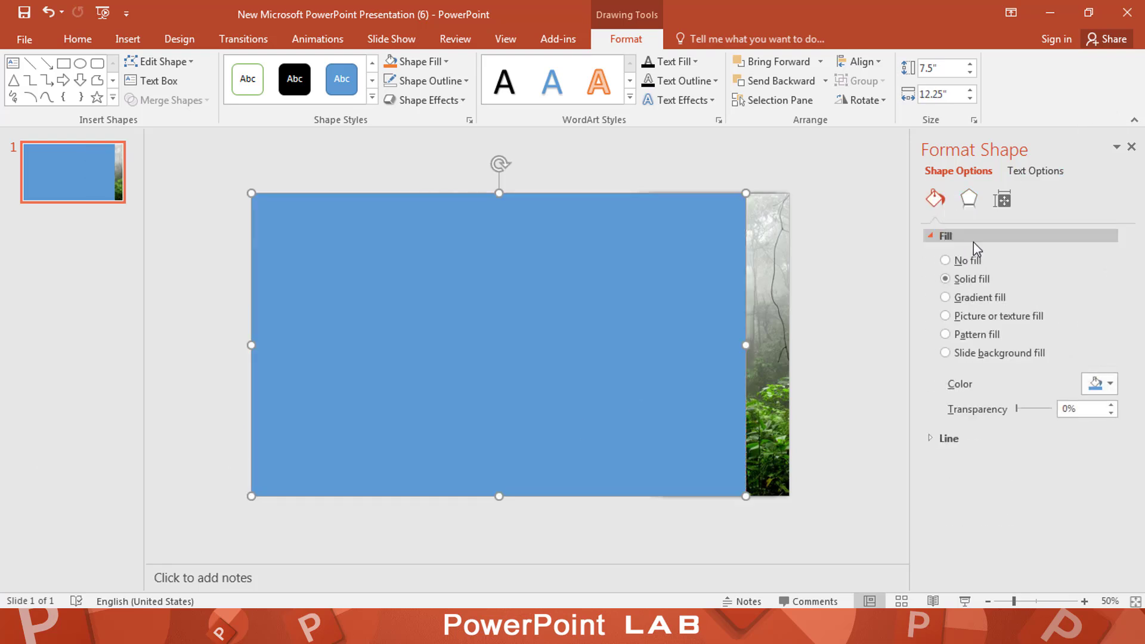
{"action": "left_click", "coordinate": [984, 298]}
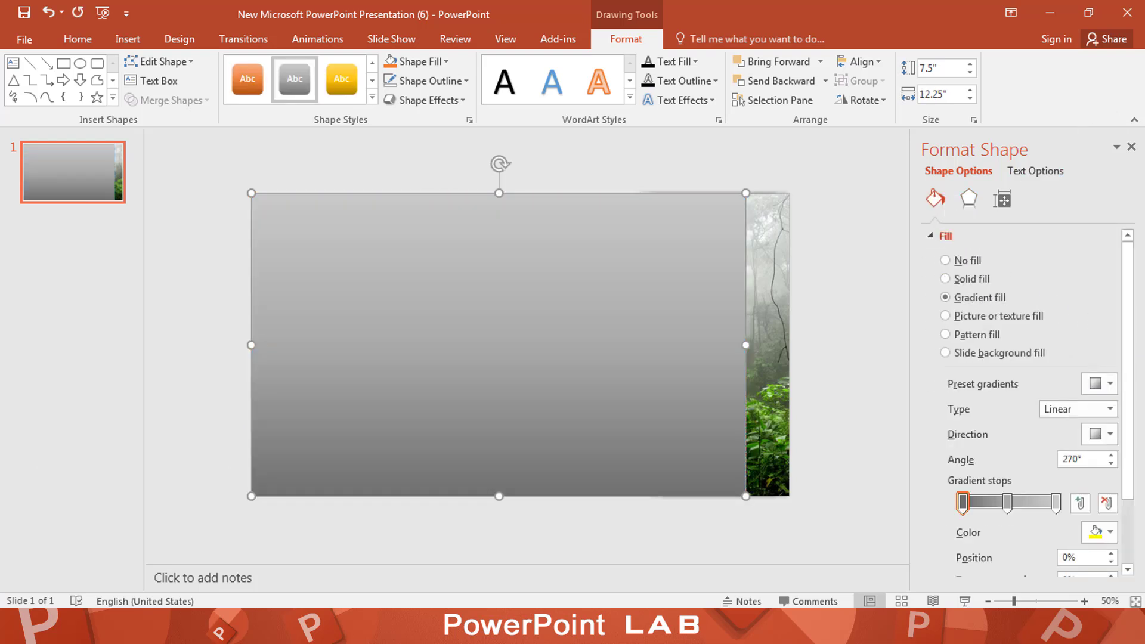
{"action": "type", "text": "0"}
{"action": "key", "text": "Return"}
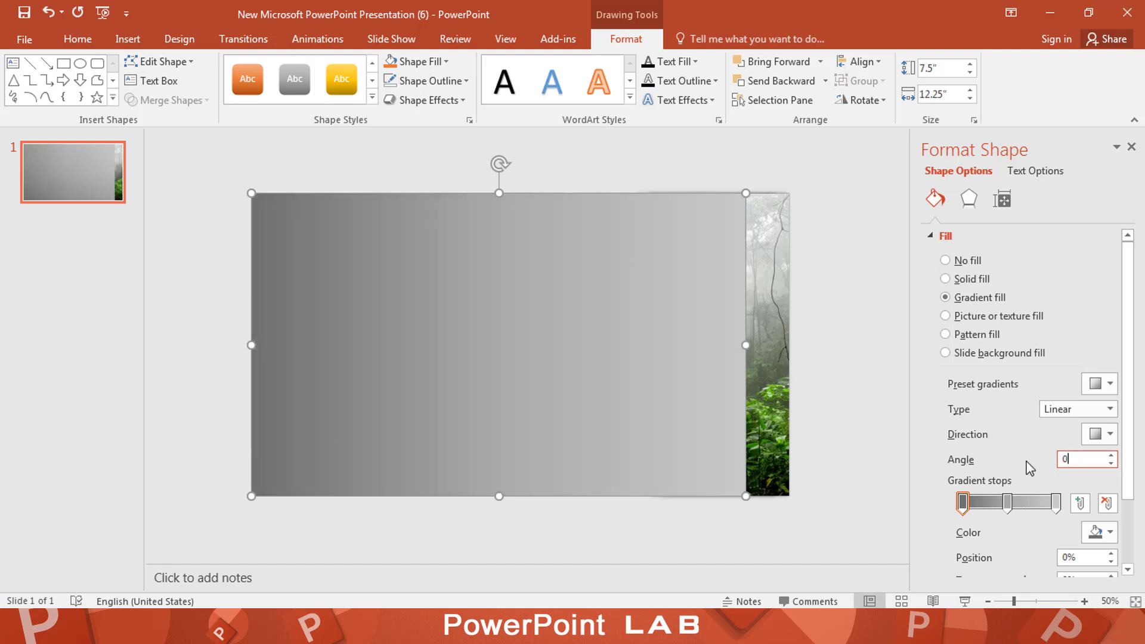
{"action": "left_click", "coordinate": [1107, 503]}
{"action": "left_click", "coordinate": [963, 502]}
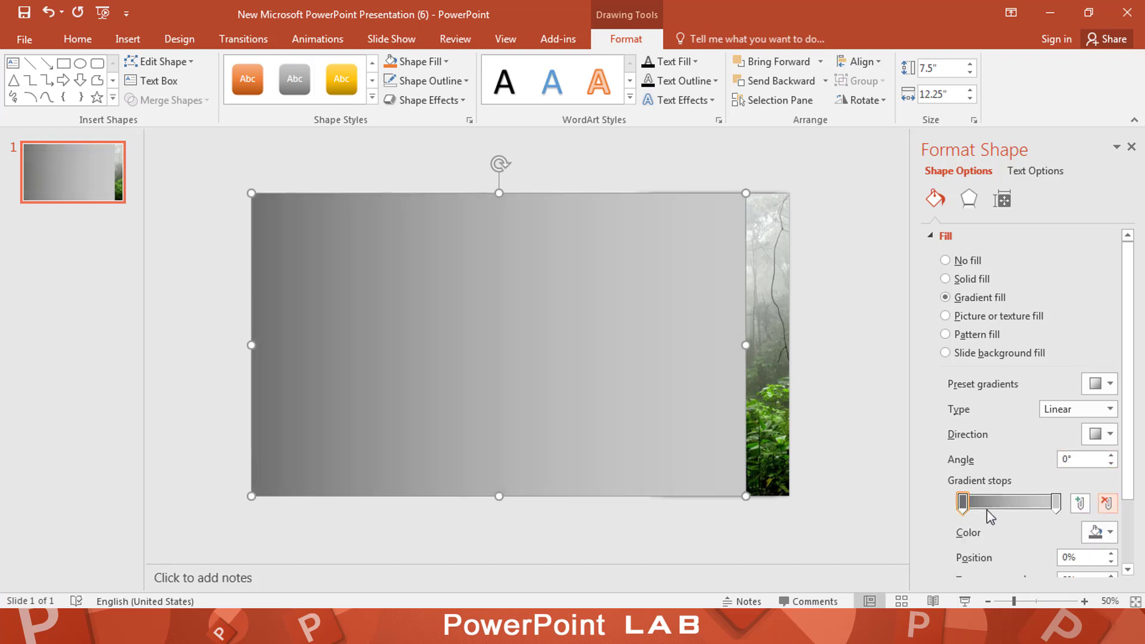
- Colour the left gradient stop dark blue, enter 60, and make the right stop darker blue
{"action": "left_click", "coordinate": [1101, 532]}
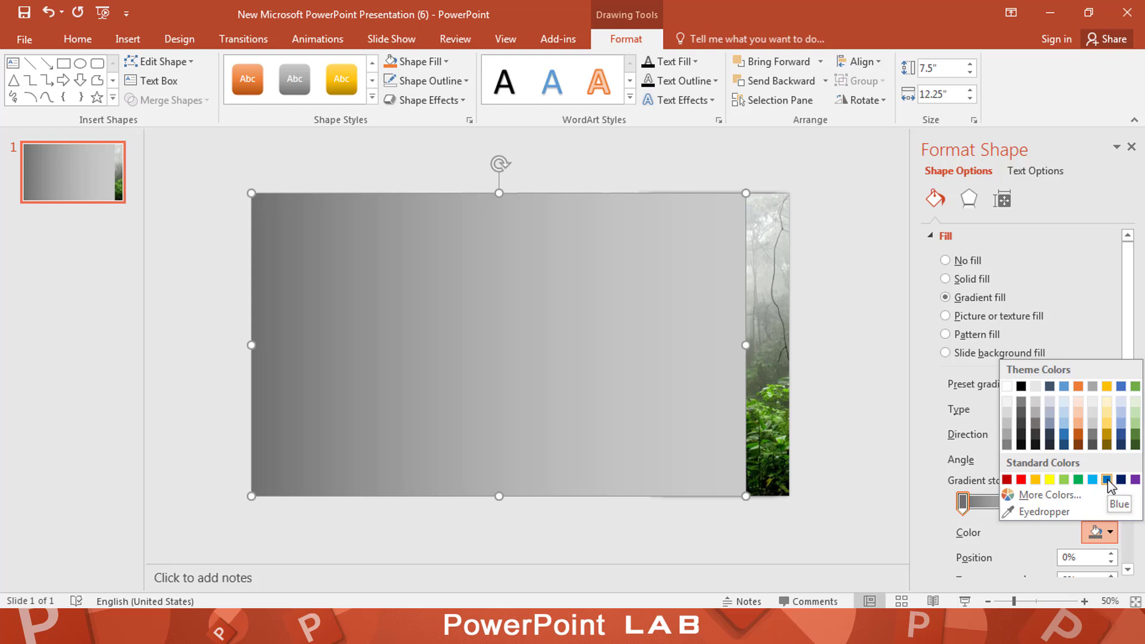
{"action": "left_click", "coordinate": [1108, 481]}
{"action": "left_click", "coordinate": [1101, 532]}
{"action": "left_click", "coordinate": [1122, 480]}
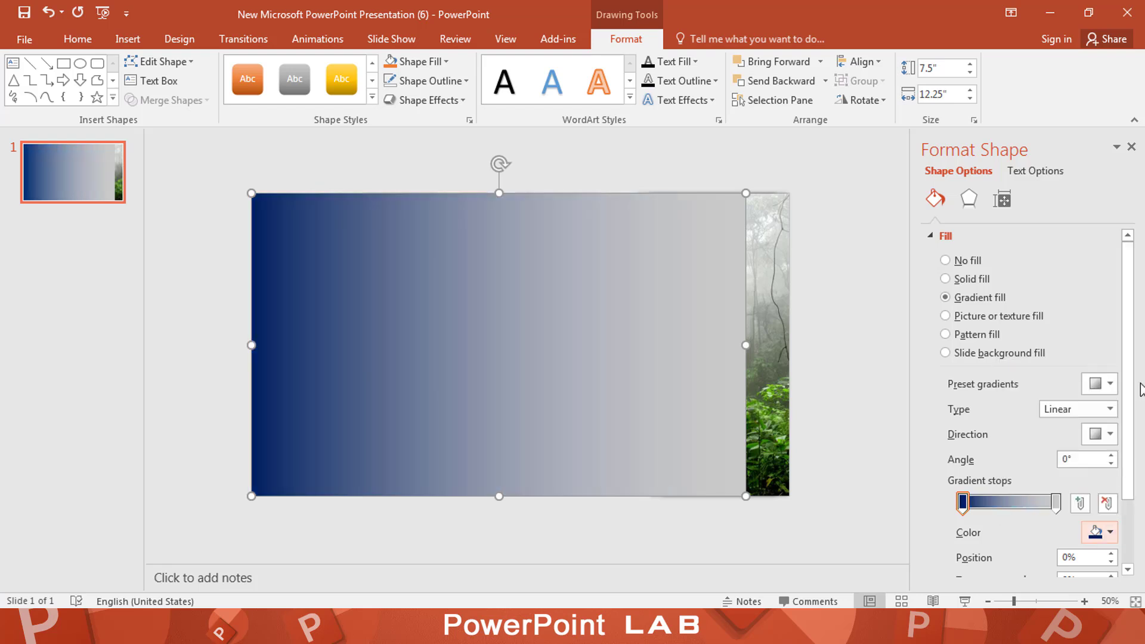
{"action": "scroll", "coordinate": [1141, 389], "scroll_direction": "down", "scroll_amount": 3}
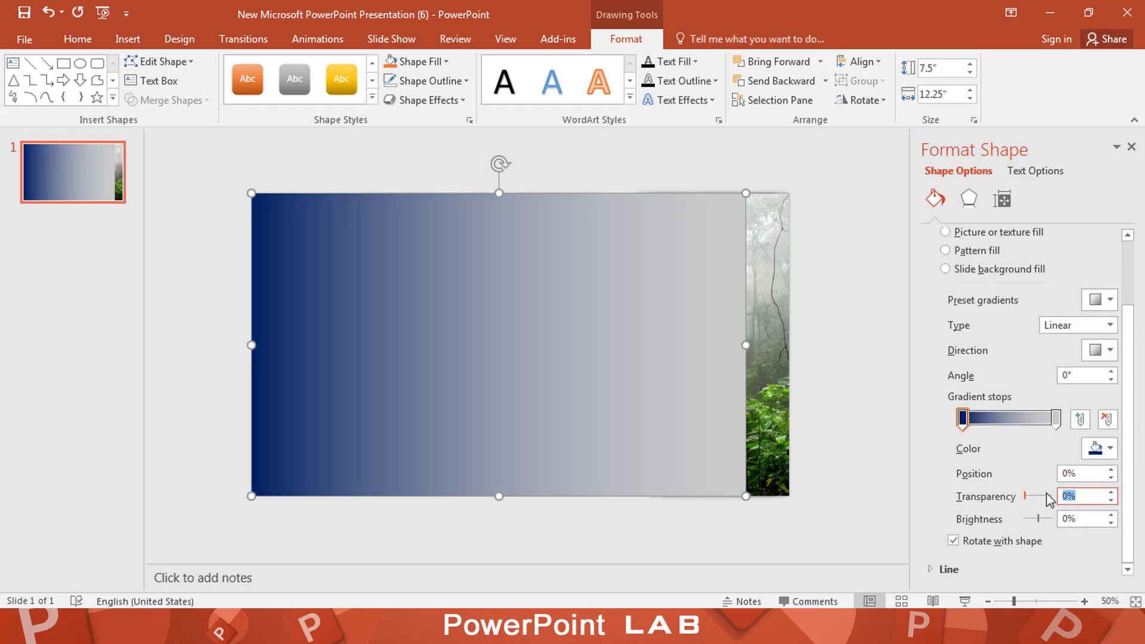
{"action": "type", "text": "60"}
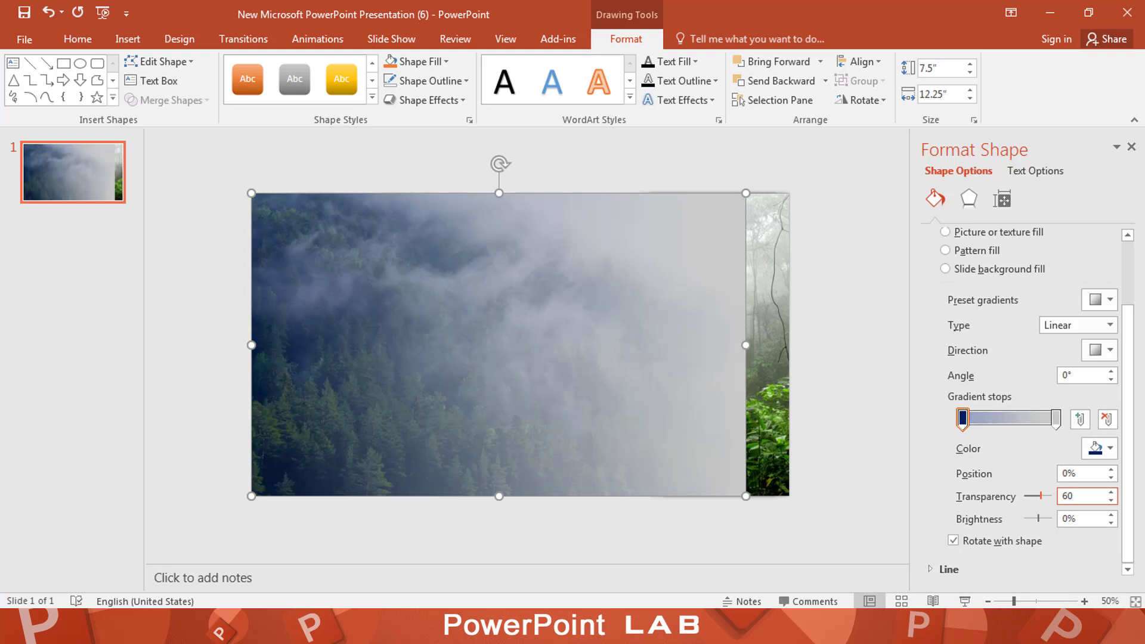
{"action": "left_click", "coordinate": [1054, 422]}
{"action": "left_click", "coordinate": [1101, 448]}
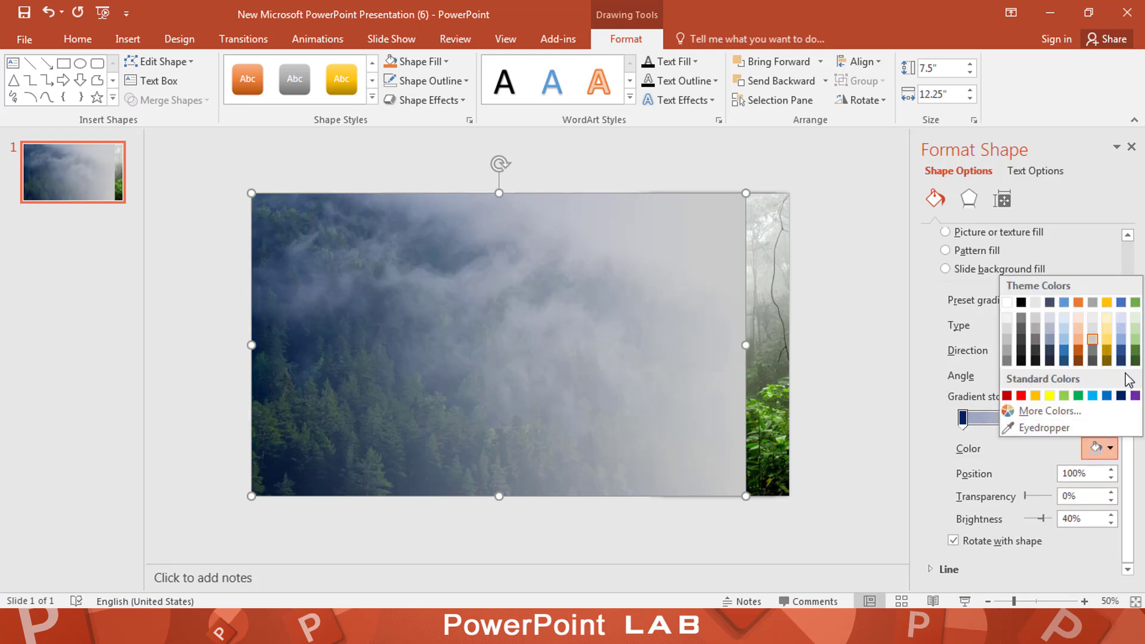
{"action": "left_click", "coordinate": [1124, 358]}
- Bring the jungle photo panel and grey crescent in front of the blue overlay
{"action": "left_click", "coordinate": [775, 519]}
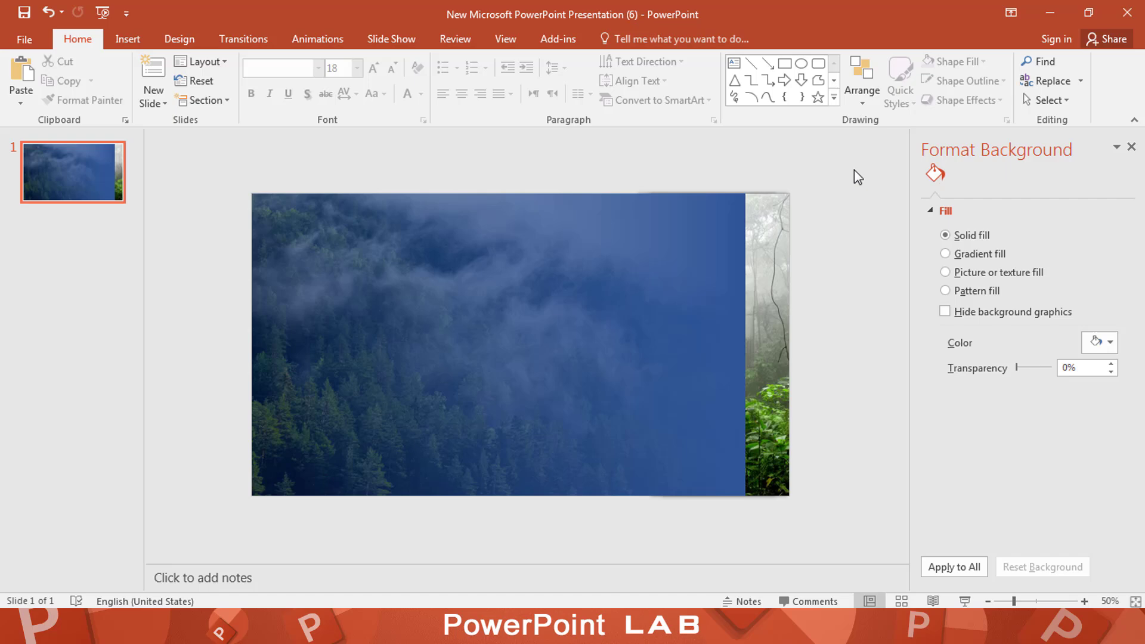
{"action": "left_click_drag", "start_coordinate": [856, 171], "coordinate": [512, 539]}
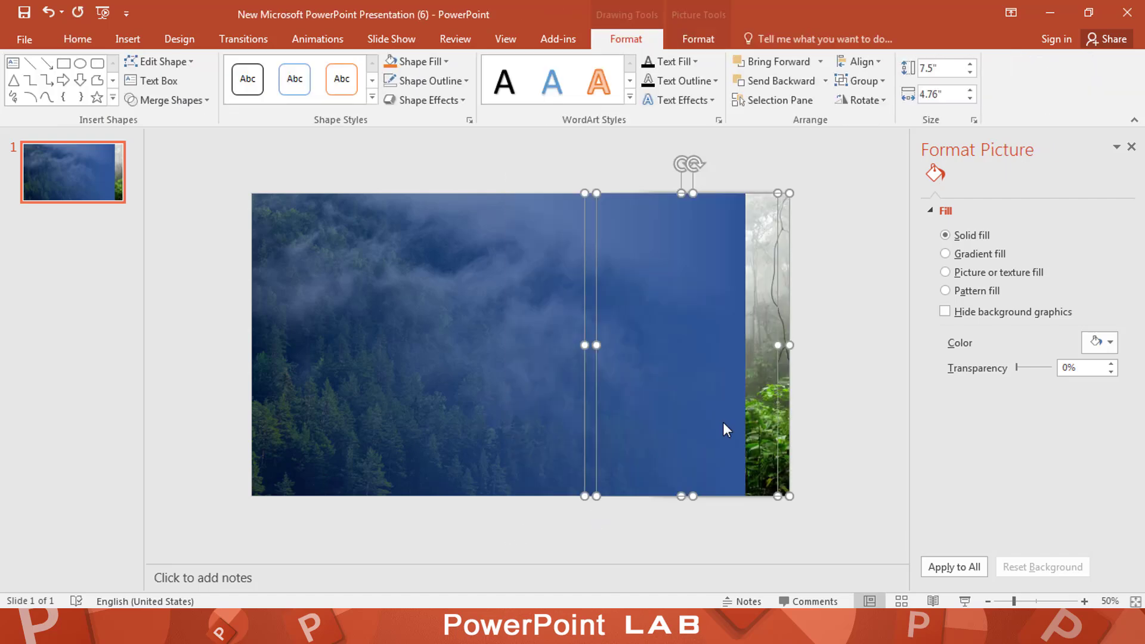
{"action": "right_click", "coordinate": [757, 345]}
{"action": "left_click", "coordinate": [951, 463]}
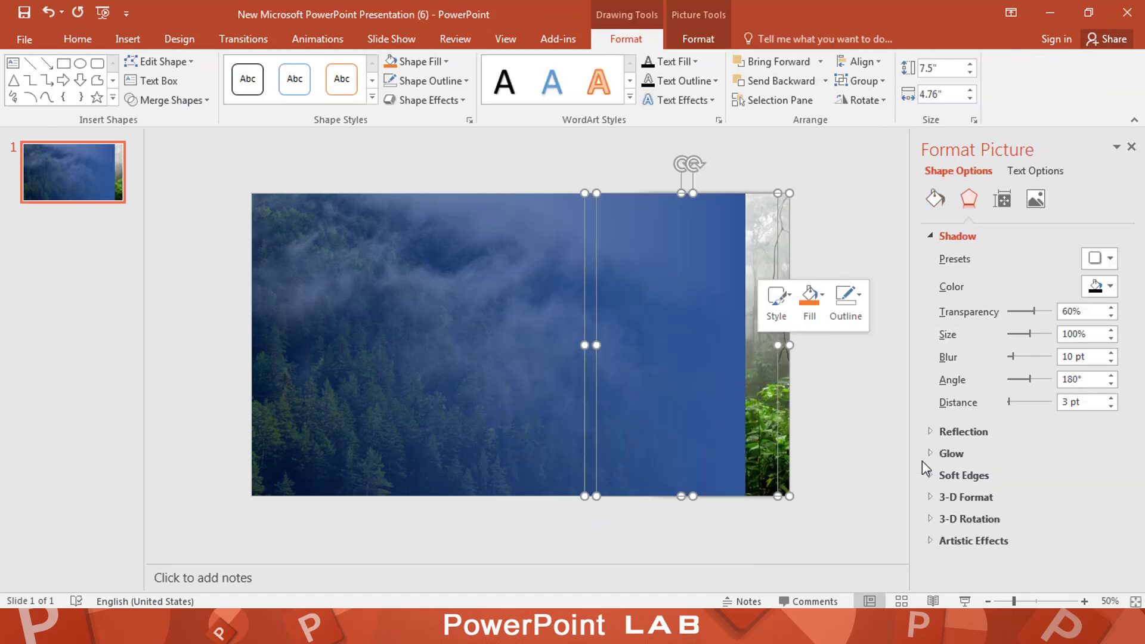
{"action": "left_click", "coordinate": [872, 358]}
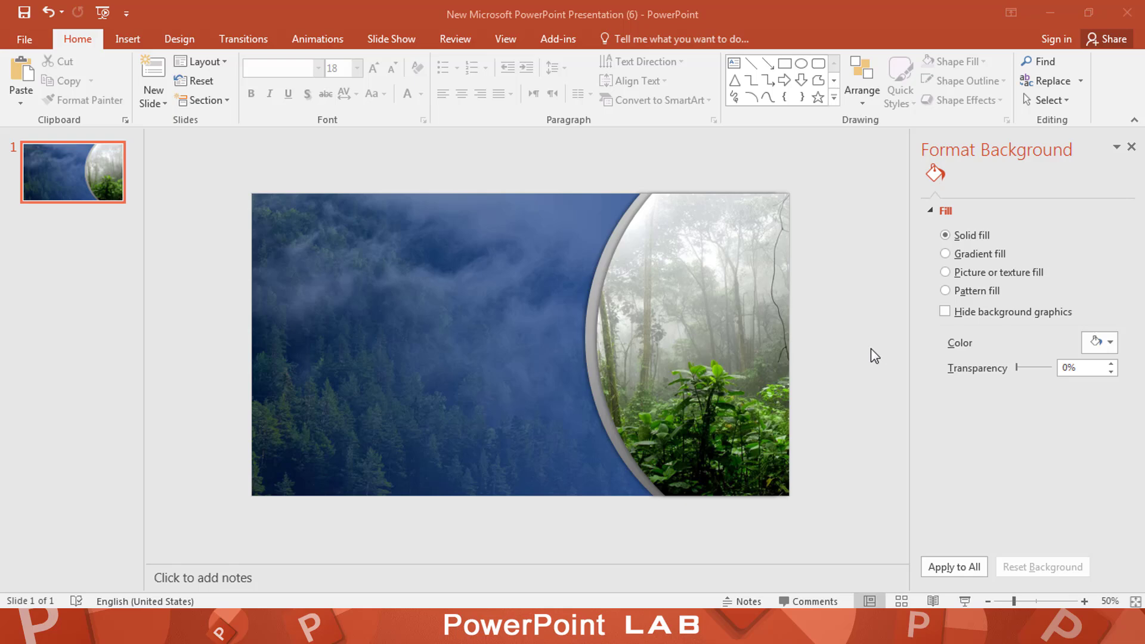
- Insert the T-rex picture, enlarge it to 9.23" by 14.23", and place it right
{"action": "left_click", "coordinate": [123, 38]}
{"action": "left_click", "coordinate": [111, 95]}
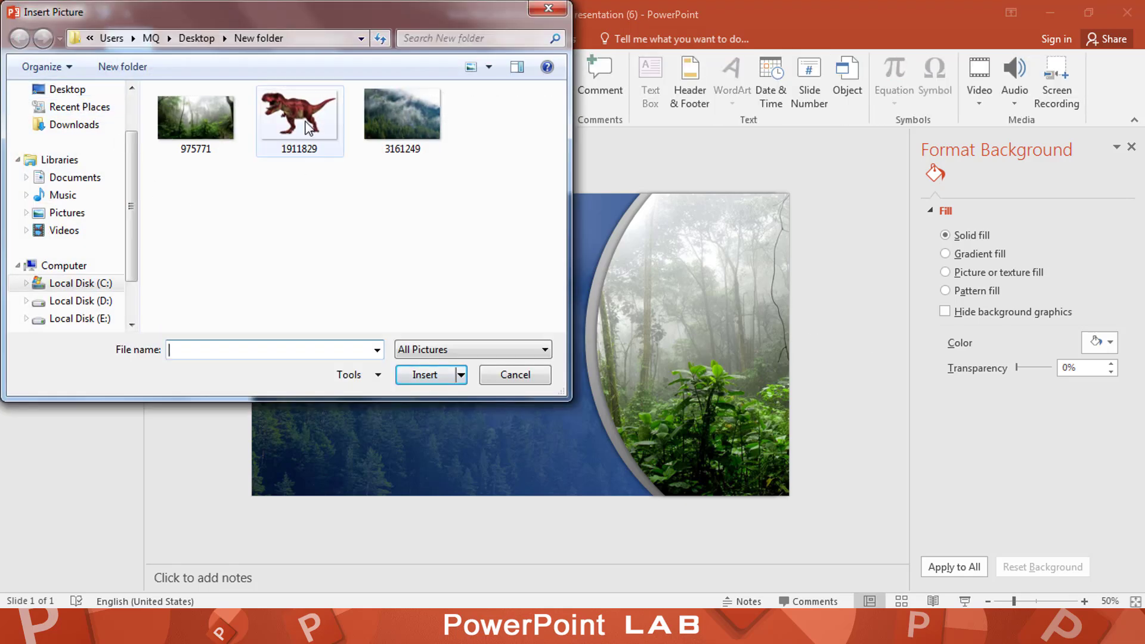
{"action": "double_click", "coordinate": [299, 118]}
{"action": "left_click_drag", "start_coordinate": [529, 301], "coordinate": [684, 371]}
{"action": "left_click_drag", "start_coordinate": [442, 263], "coordinate": [312, 212]}
{"action": "left_click_drag", "start_coordinate": [513, 352], "coordinate": [641, 382]}
- Crop the T-rex's tail and bottom to 7.8" wide, keeping head and chest in the slide
{"action": "left_click", "coordinate": [623, 38]}
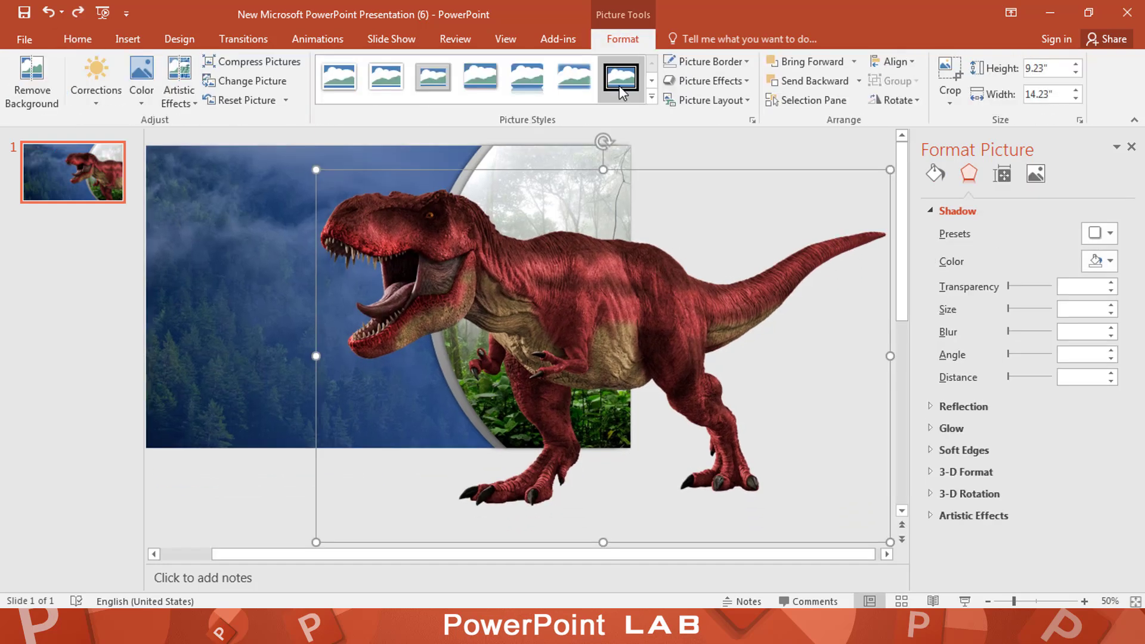
{"action": "left_click", "coordinate": [942, 94]}
{"action": "left_click", "coordinate": [952, 117]}
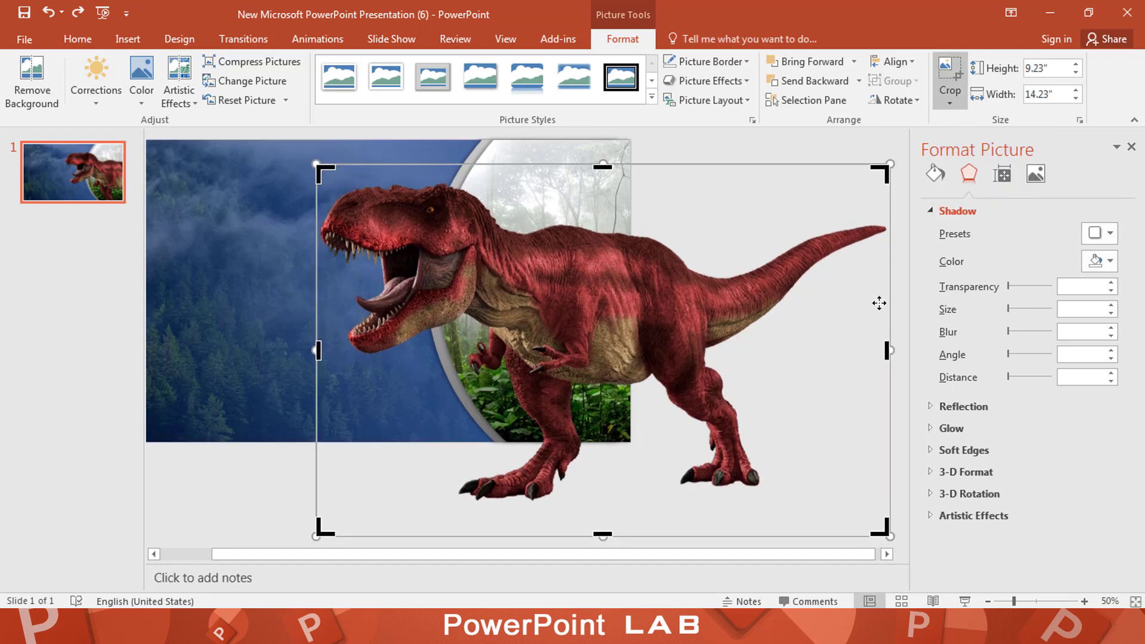
{"action": "left_click_drag", "start_coordinate": [888, 352], "coordinate": [630, 352]}
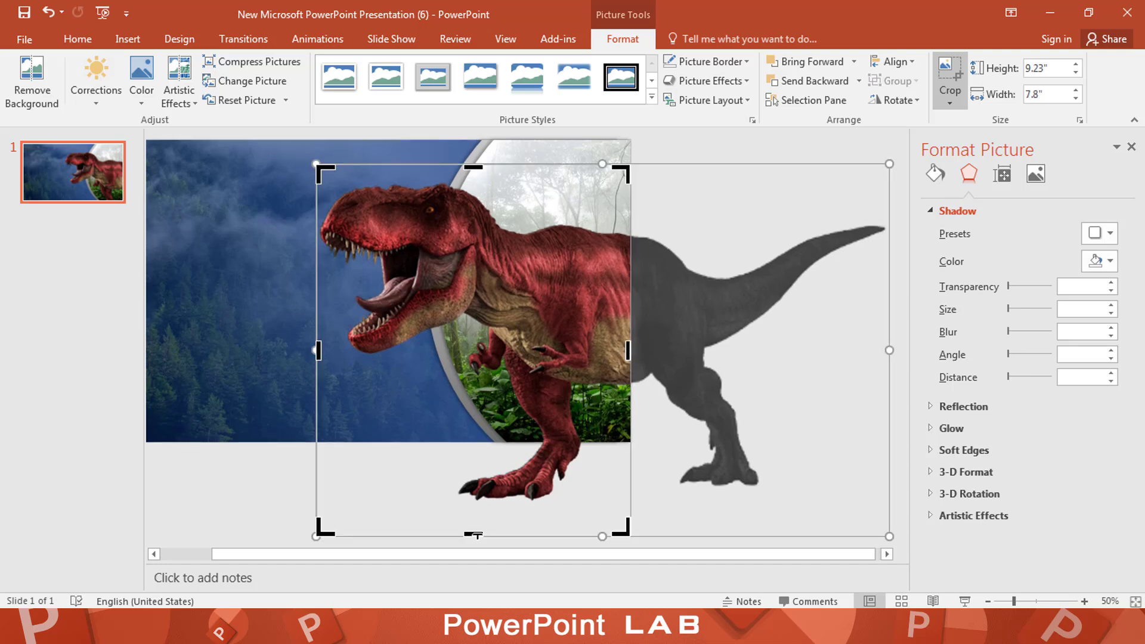
{"action": "left_click_drag", "start_coordinate": [477, 535], "coordinate": [519, 463]}
{"action": "left_click", "coordinate": [778, 146]}
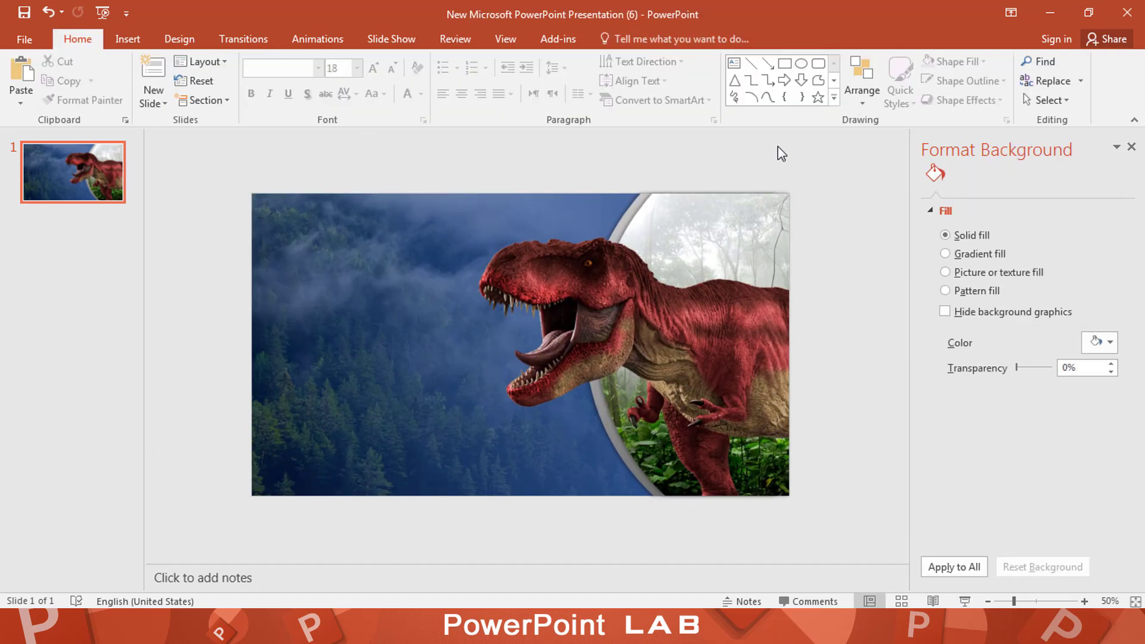
- Insert a text box reading DINOSAUR near the slide's top left
{"action": "key", "text": "alt+n"}
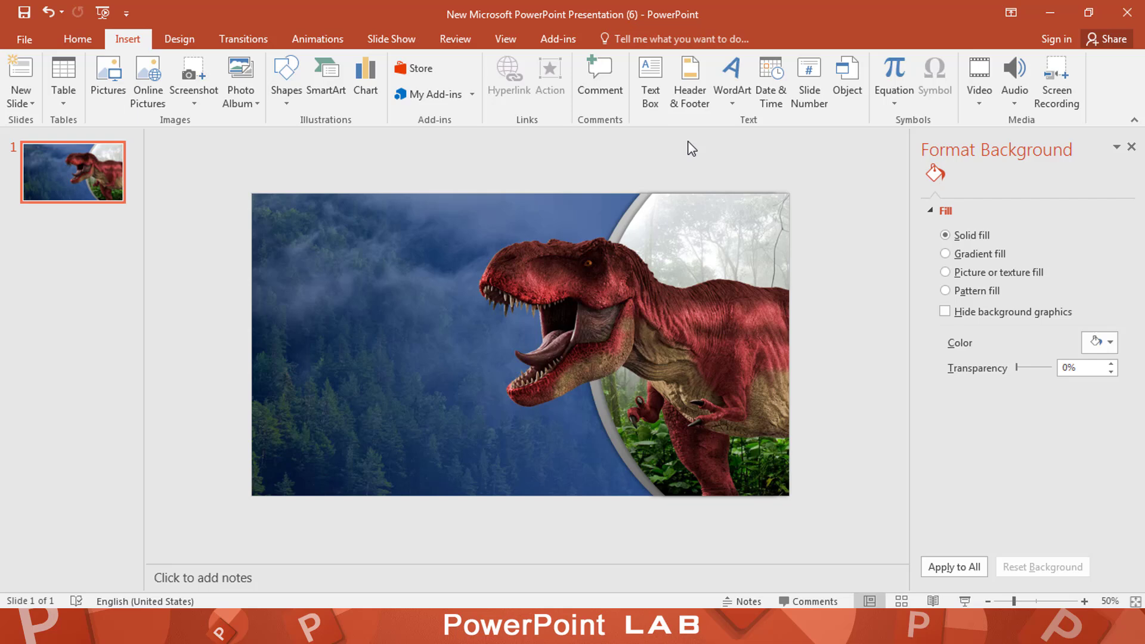
{"action": "left_click", "coordinate": [656, 98]}
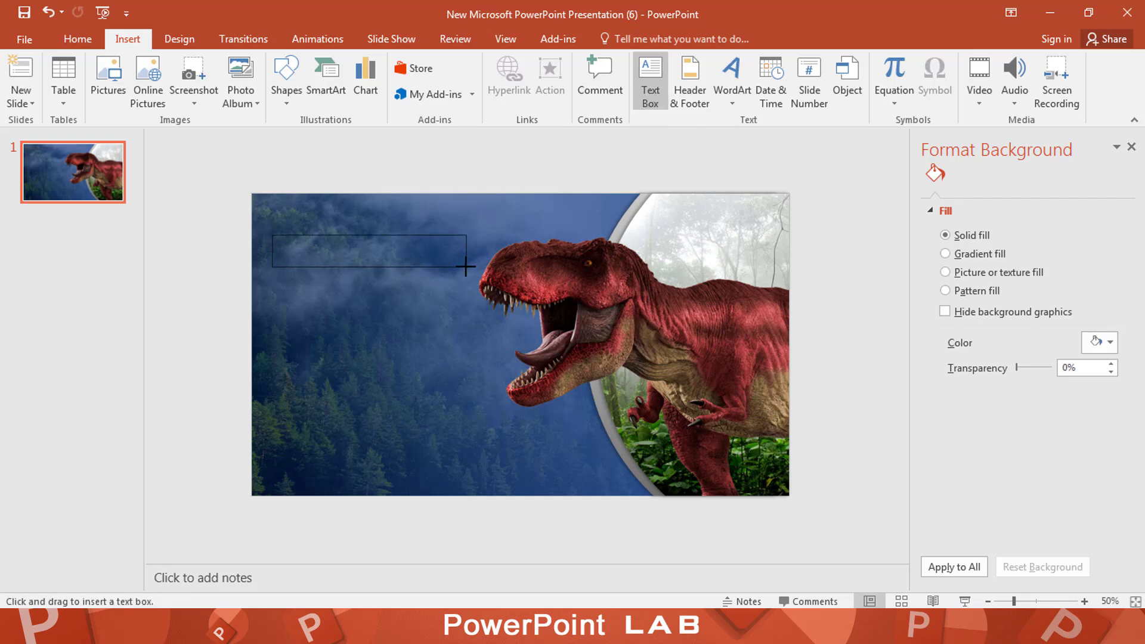
{"action": "left_click_drag", "start_coordinate": [466, 266], "coordinate": [475, 266]}
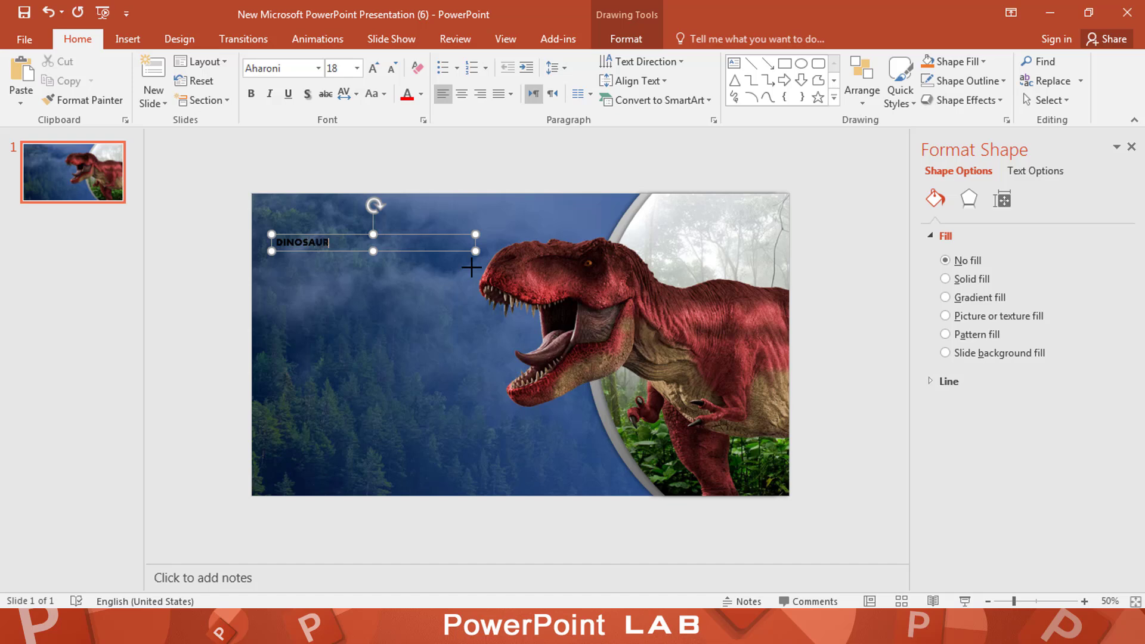
{"action": "key", "text": "ctrl+a"}
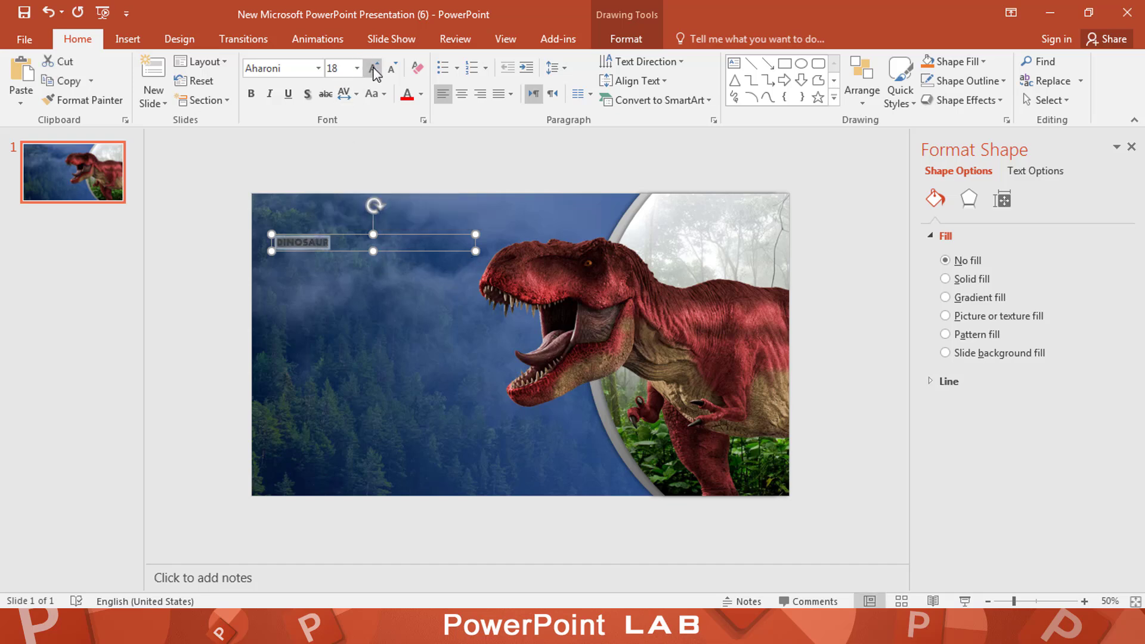
- Enlarge DINOSAUR to 115 pt, widening the box to one line and moving it to the top
{"action": "left_click", "coordinate": [373, 68]}
{"action": "left_click", "coordinate": [373, 68]}
{"action": "left_click", "coordinate": [373, 67]}
{"action": "left_click", "coordinate": [373, 67]}
{"action": "left_click", "coordinate": [373, 67]}
{"action": "left_click", "coordinate": [372, 68]}
{"action": "left_click", "coordinate": [373, 68]}
{"action": "left_click", "coordinate": [373, 67]}
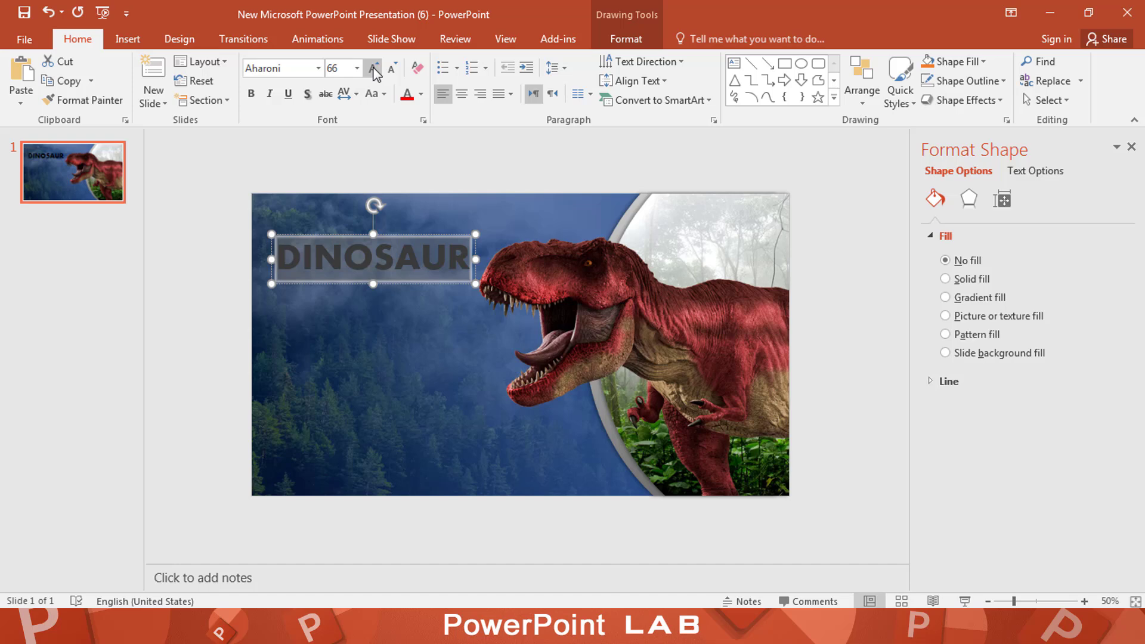
{"action": "left_click", "coordinate": [373, 68]}
{"action": "left_click_drag", "start_coordinate": [477, 281], "coordinate": [575, 296]}
{"action": "left_click", "coordinate": [373, 67]}
{"action": "left_click", "coordinate": [373, 68]}
{"action": "left_click", "coordinate": [373, 67]}
{"action": "left_click_drag", "start_coordinate": [484, 234], "coordinate": [484, 206]}
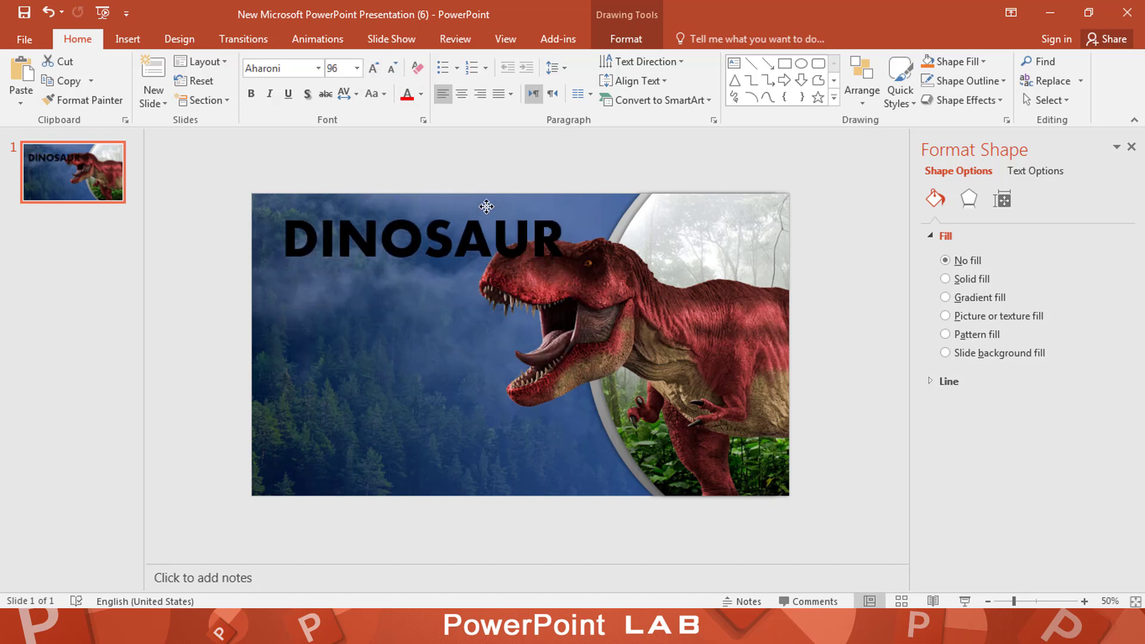
{"action": "left_click", "coordinate": [375, 72]}
{"action": "left_click_drag", "start_coordinate": [594, 310], "coordinate": [606, 227]}
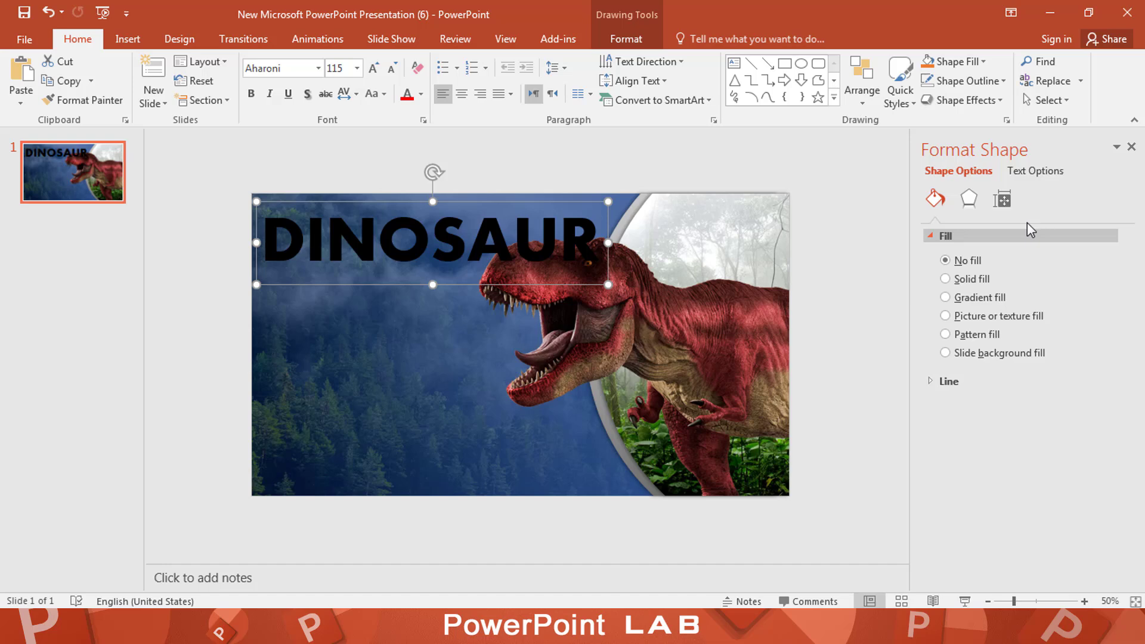
- Give the title text a grey-white radial gradient fill and a soft shadow
{"action": "left_click", "coordinate": [1044, 171]}
{"action": "left_click", "coordinate": [991, 297]}
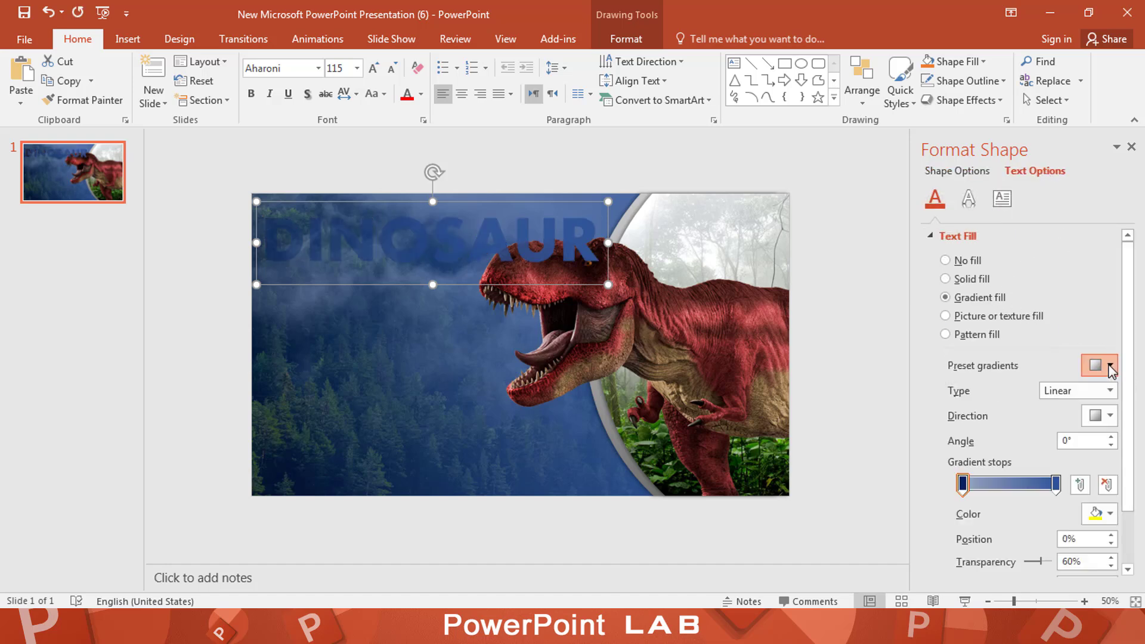
{"action": "left_click", "coordinate": [1107, 367]}
{"action": "left_click", "coordinate": [1019, 440]}
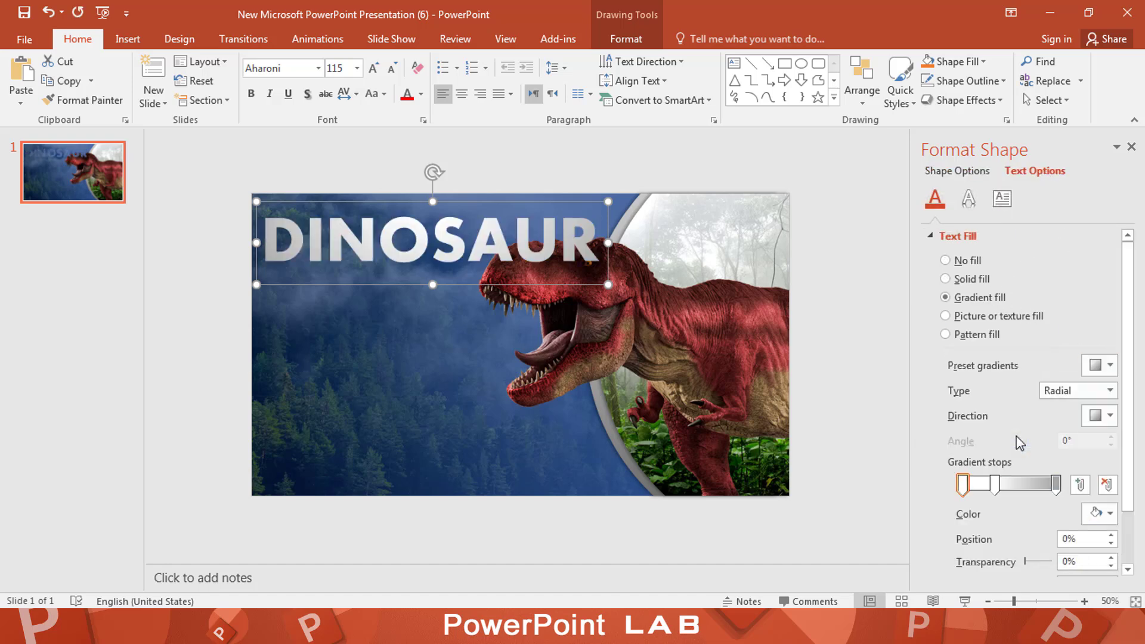
{"action": "left_click", "coordinate": [971, 206]}
{"action": "left_click", "coordinate": [1101, 259]}
{"action": "left_click", "coordinate": [1061, 430]}
{"action": "left_click_drag", "start_coordinate": [1087, 357], "coordinate": [1053, 365]}
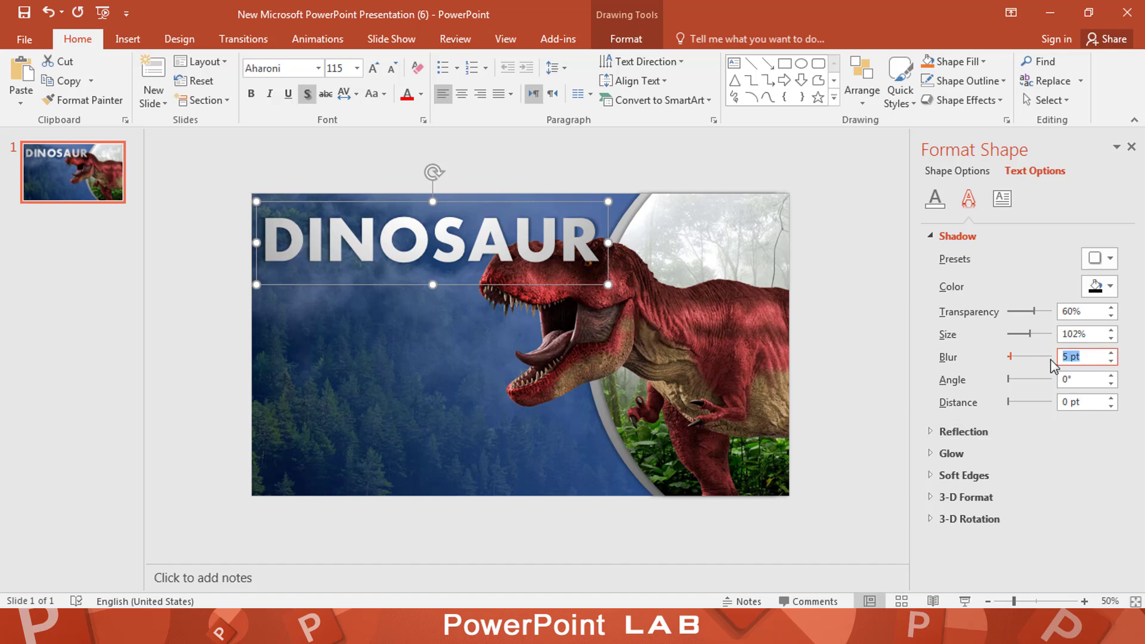
- Bring the T-rex picture in front of the DINOSAUR title
{"action": "left_click", "coordinate": [707, 364]}
{"action": "right_click", "coordinate": [676, 316]}
{"action": "mouse_move", "coordinate": [741, 464]}
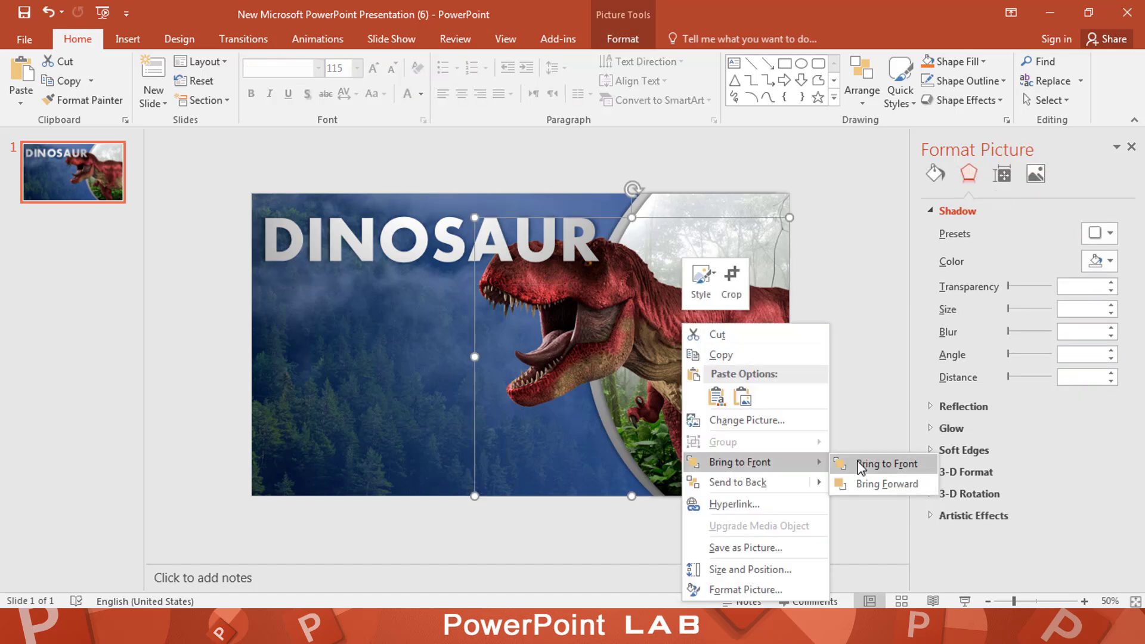
{"action": "left_click", "coordinate": [889, 464]}
{"action": "left_click", "coordinate": [431, 220]}
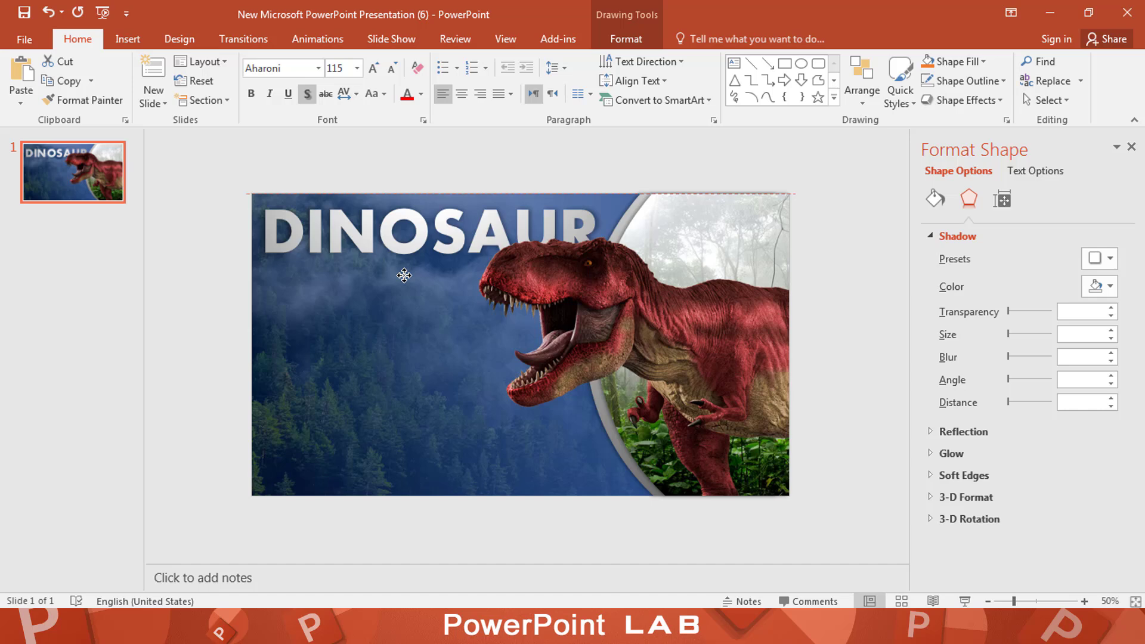
- Draw a thin rectangle bar under the DINOSAUR title and give it a grey gradient fill
{"action": "left_click", "coordinate": [128, 39]}
{"action": "left_click", "coordinate": [287, 81]}
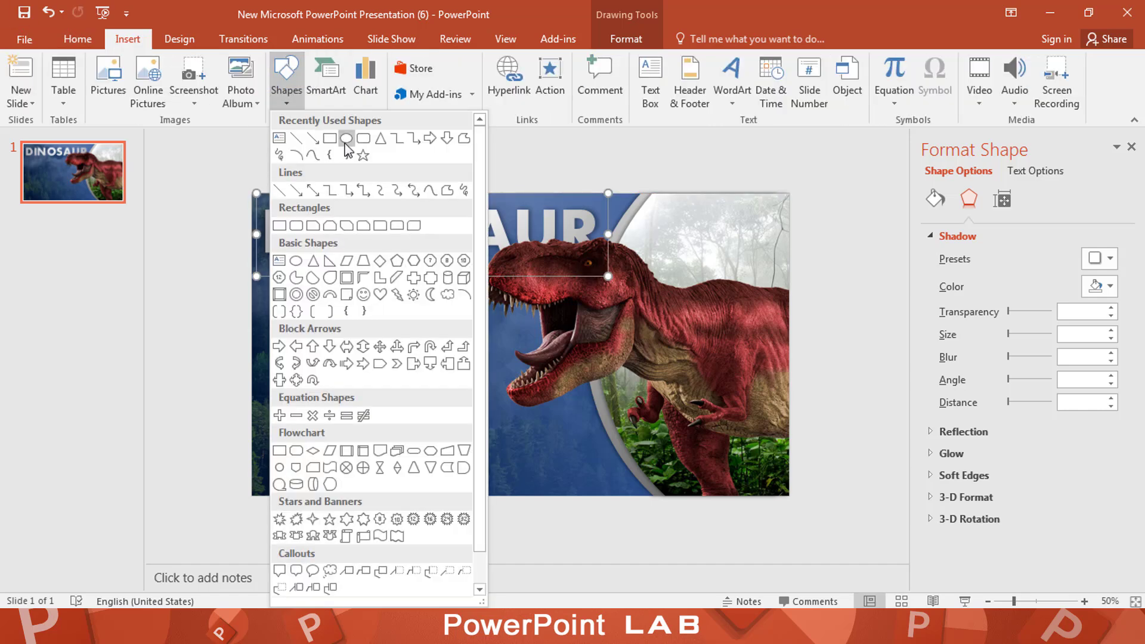
{"action": "left_click", "coordinate": [339, 143]}
{"action": "left_click_drag", "start_coordinate": [272, 269], "coordinate": [508, 276]}
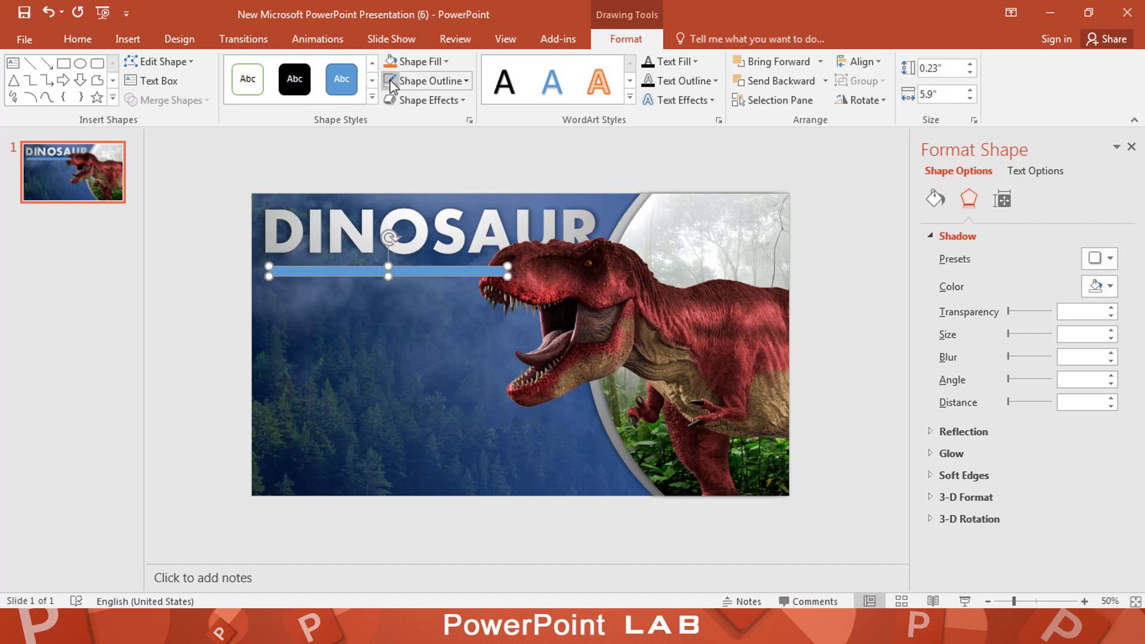
{"action": "left_click", "coordinate": [935, 199]}
{"action": "left_click", "coordinate": [985, 299]}
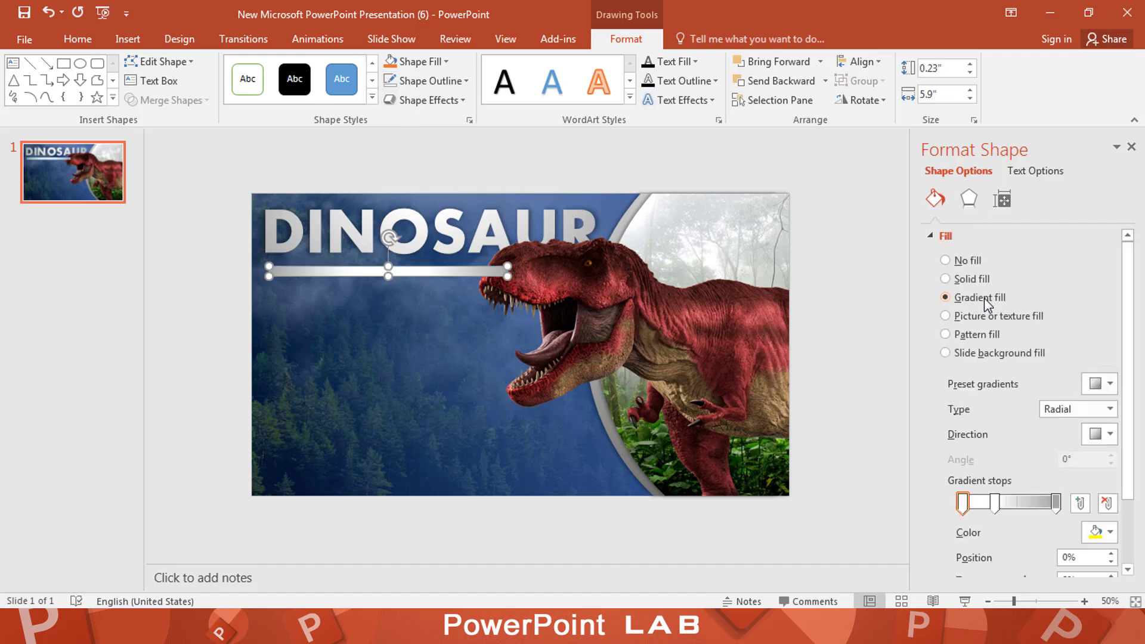
{"action": "left_click", "coordinate": [583, 288]}
- Bring the T-rex in front of the underline bar
{"action": "right_click", "coordinate": [583, 289]}
{"action": "left_click", "coordinate": [784, 421]}
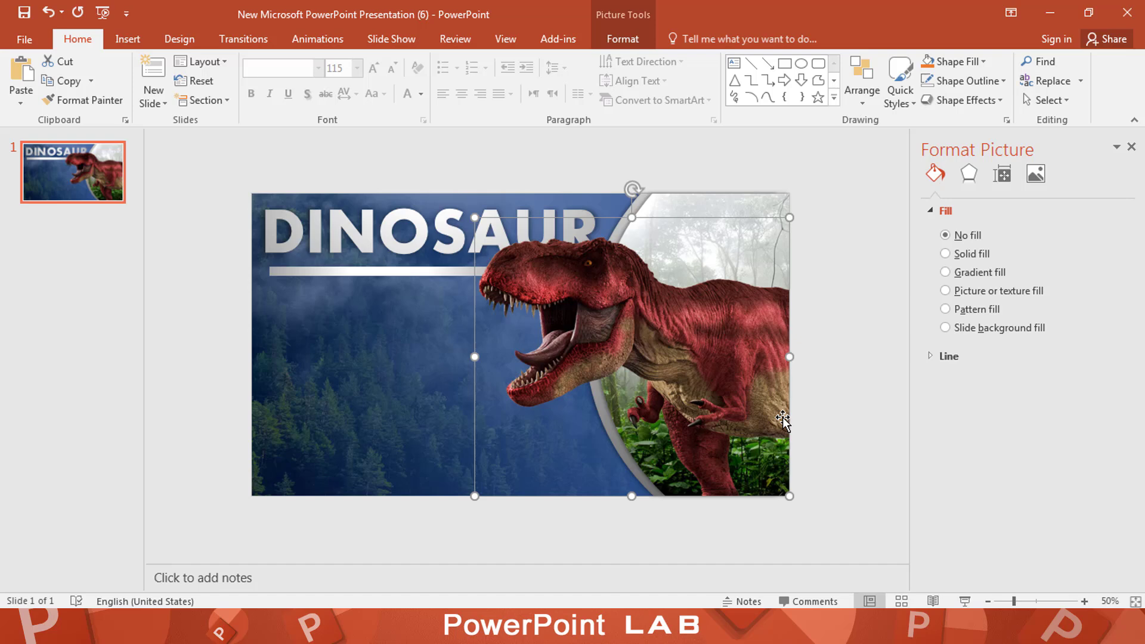
{"action": "left_click", "coordinate": [215, 334]}
- Paste a white paragraph text box, widen it to three lines, and add a duplicate below it
{"action": "key", "text": "ctrl+v"}
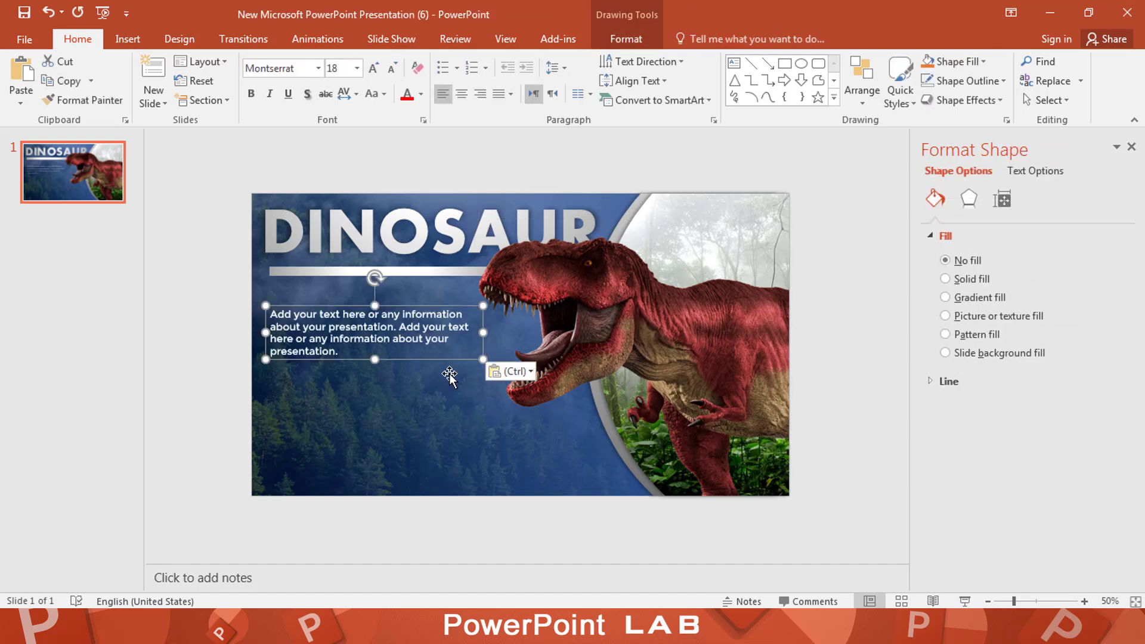
{"action": "left_click_drag", "start_coordinate": [478, 335], "coordinate": [409, 425]}
{"action": "right_click", "coordinate": [476, 360]}
{"action": "left_click", "coordinate": [205, 339]}
{"action": "right_click", "coordinate": [173, 336]}
{"action": "left_click", "coordinate": [216, 374]}
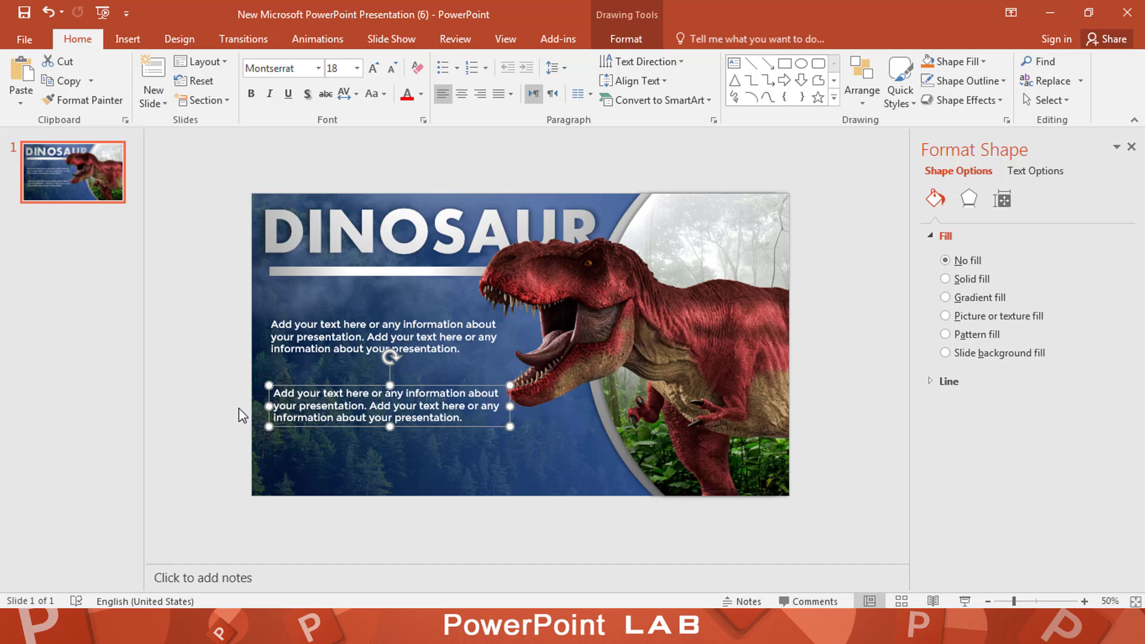
{"action": "left_click", "coordinate": [206, 397]}
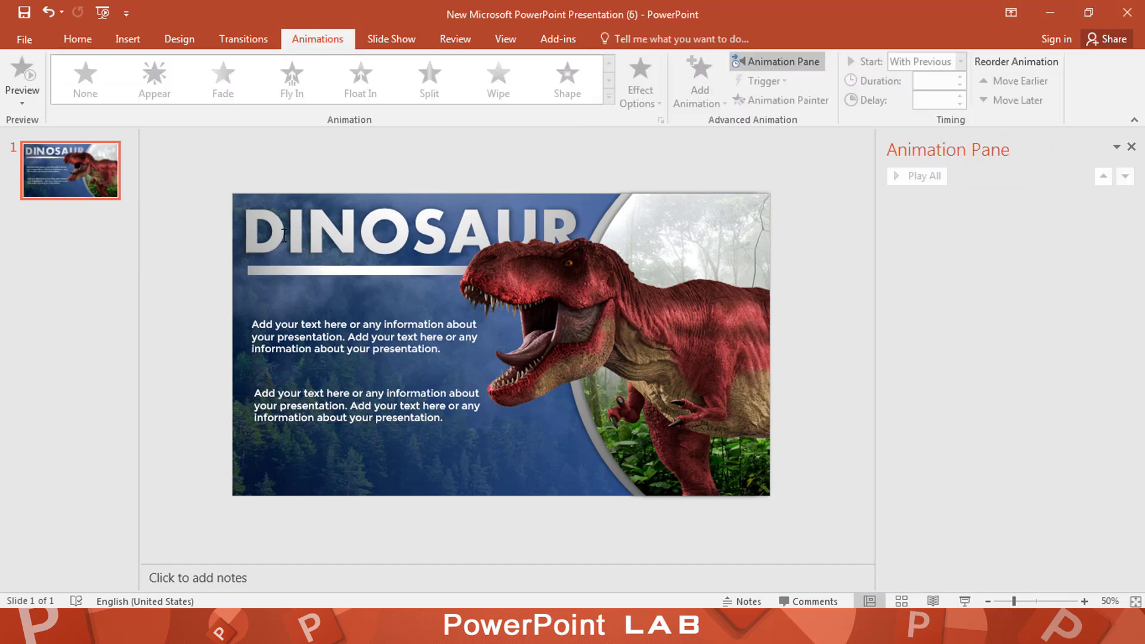
- Give the DINOSAUR title a Fly In from the left, starting With Previous, with longer duration
{"action": "left_click", "coordinate": [305, 203]}
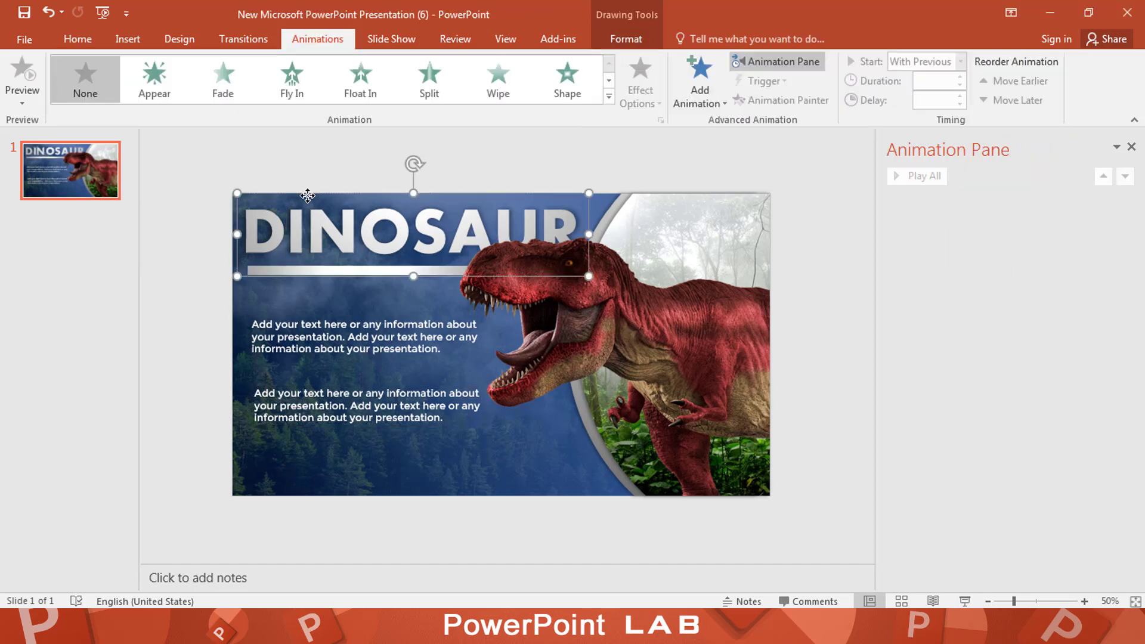
{"action": "left_click", "coordinate": [298, 85]}
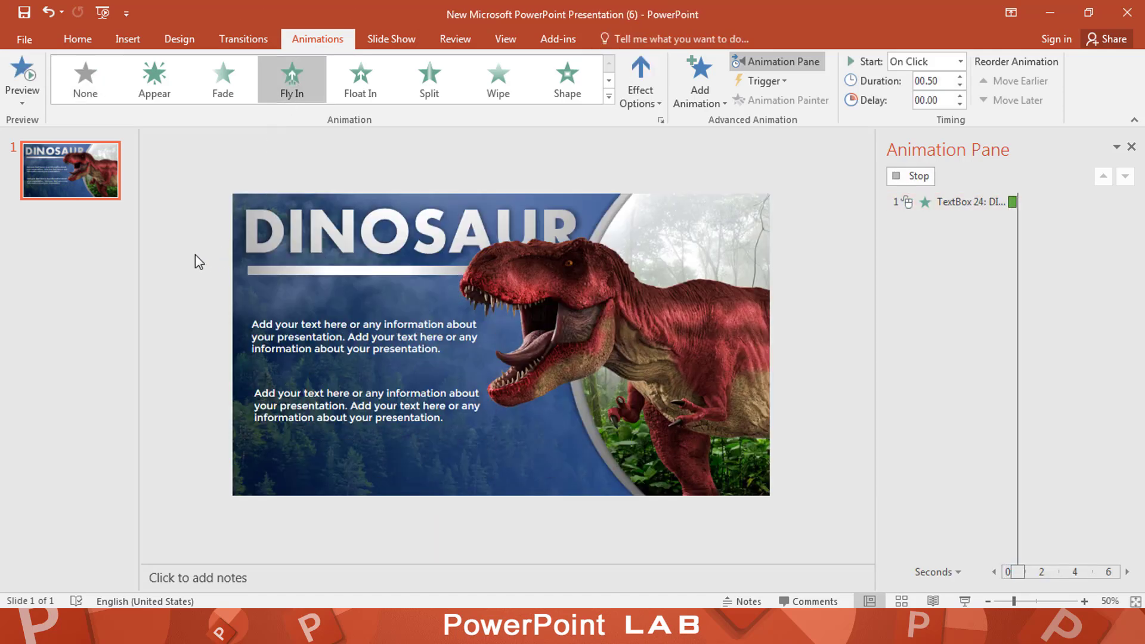
{"action": "left_click", "coordinate": [648, 85]}
{"action": "left_click", "coordinate": [692, 225]}
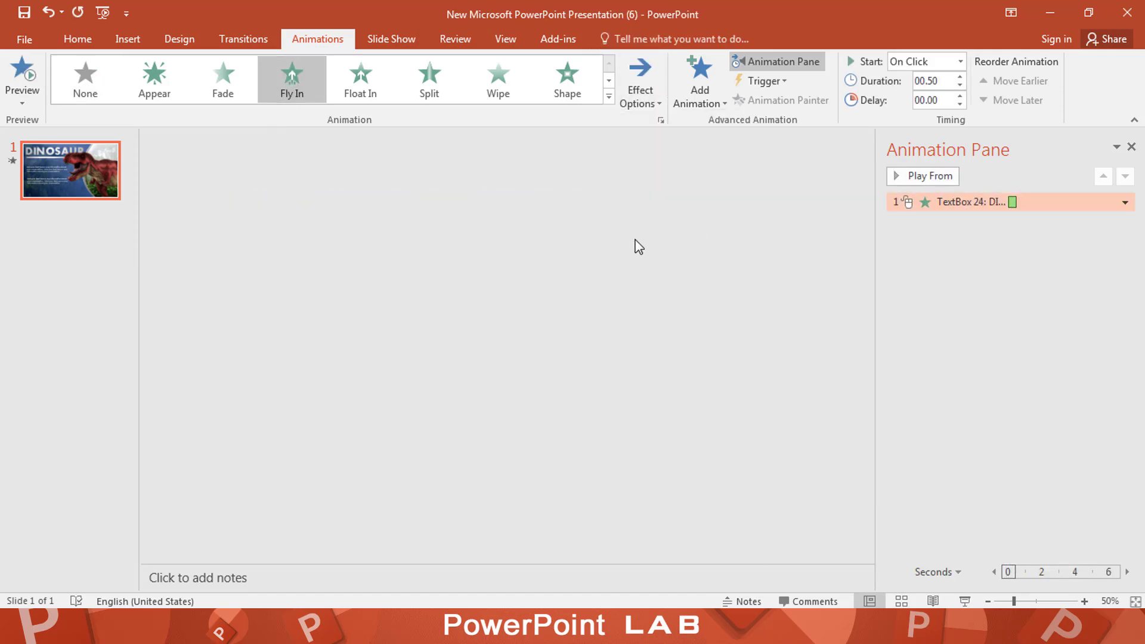
{"action": "left_click", "coordinate": [961, 61]}
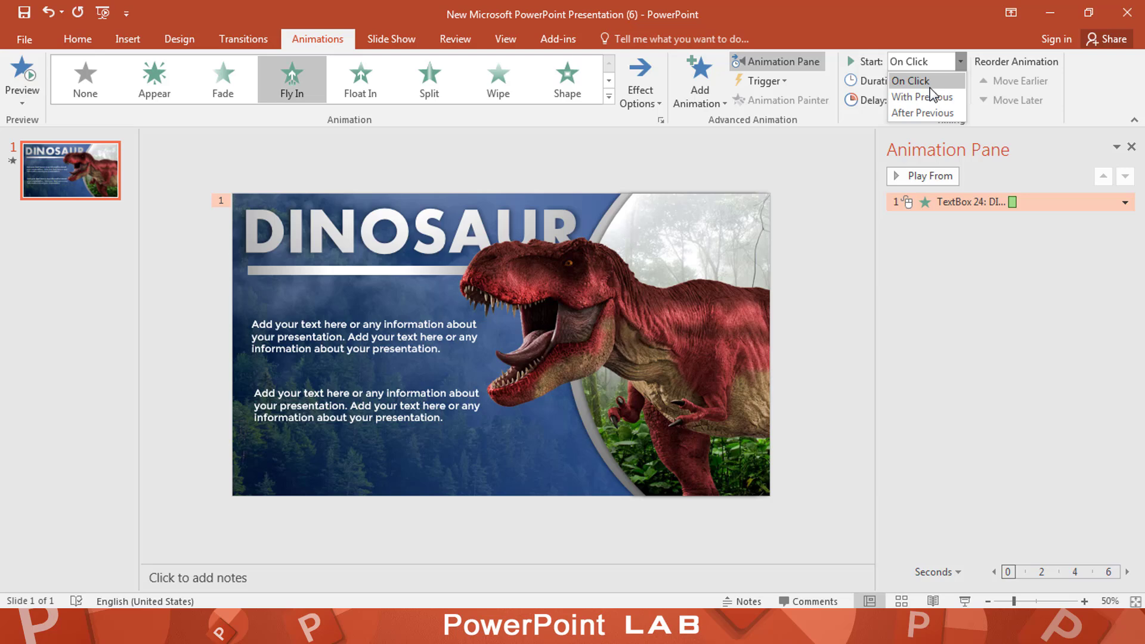
{"action": "left_click", "coordinate": [916, 94]}
{"action": "left_click", "coordinate": [961, 76]}
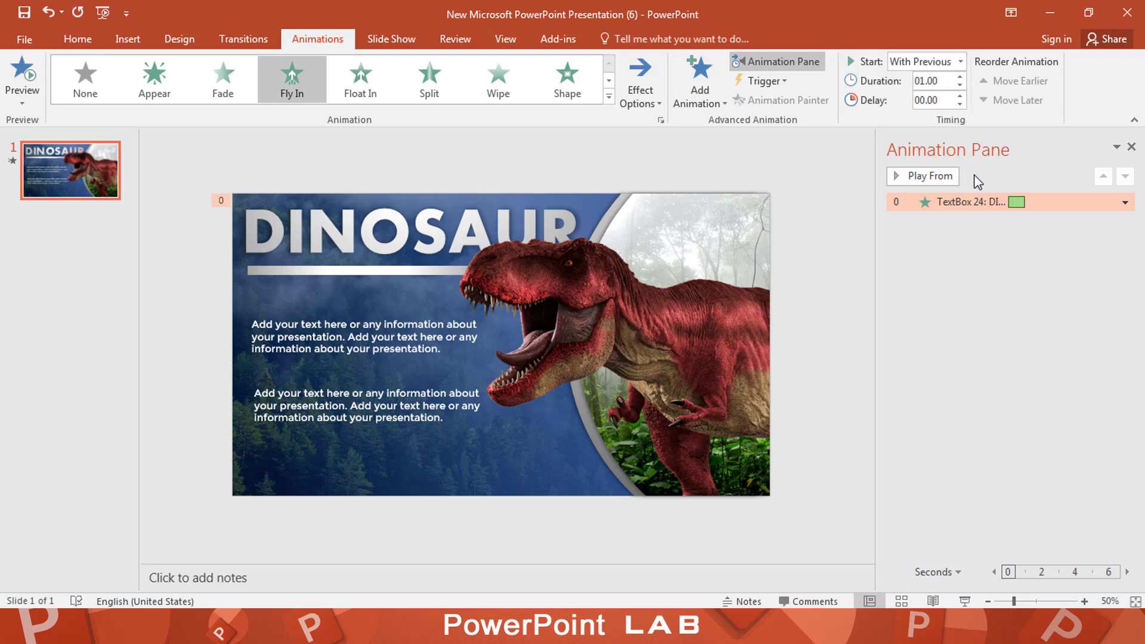
- Set the title's effect options to a 1-second smooth end, animating text by letter
{"action": "right_click", "coordinate": [971, 201]}
{"action": "left_click", "coordinate": [1029, 283]}
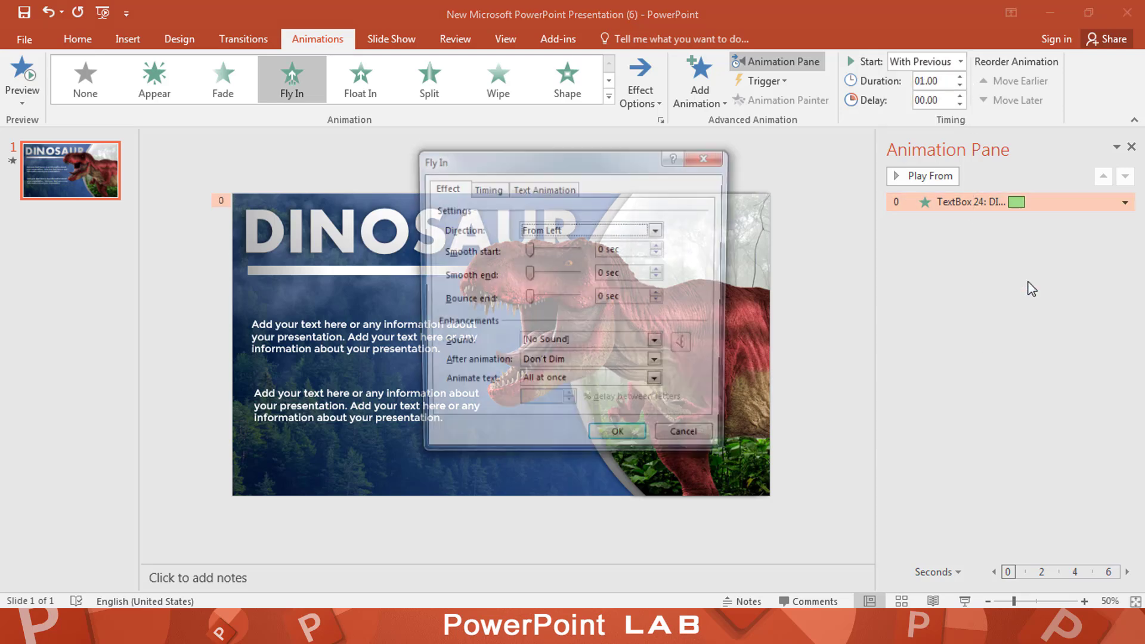
{"action": "left_click", "coordinate": [540, 274]}
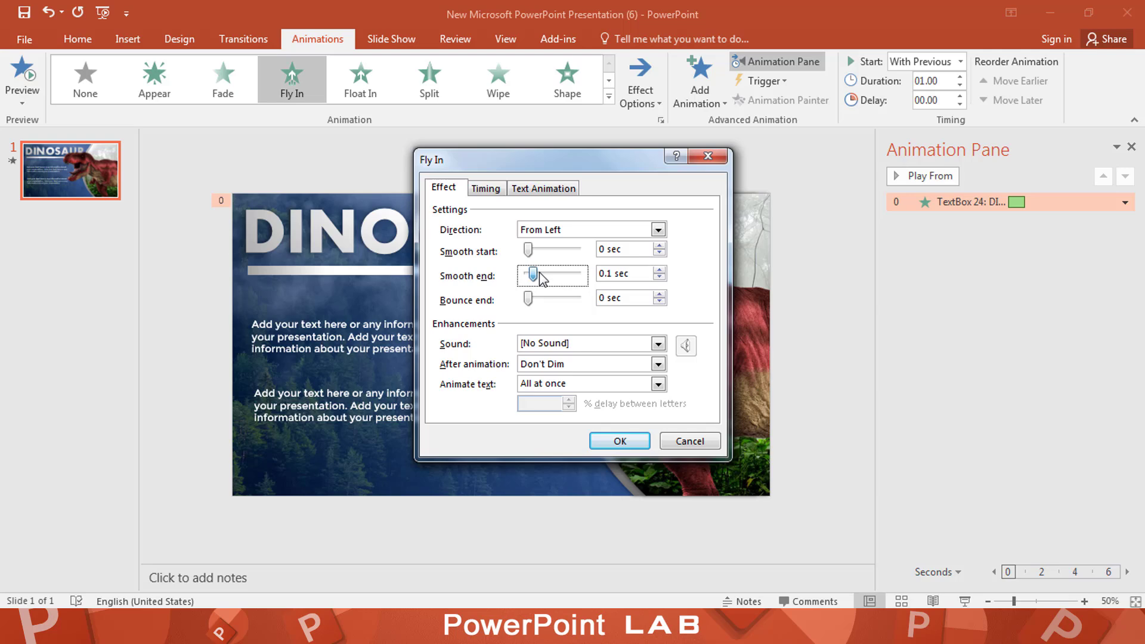
{"action": "left_click", "coordinate": [603, 382]}
{"action": "left_click", "coordinate": [564, 424]}
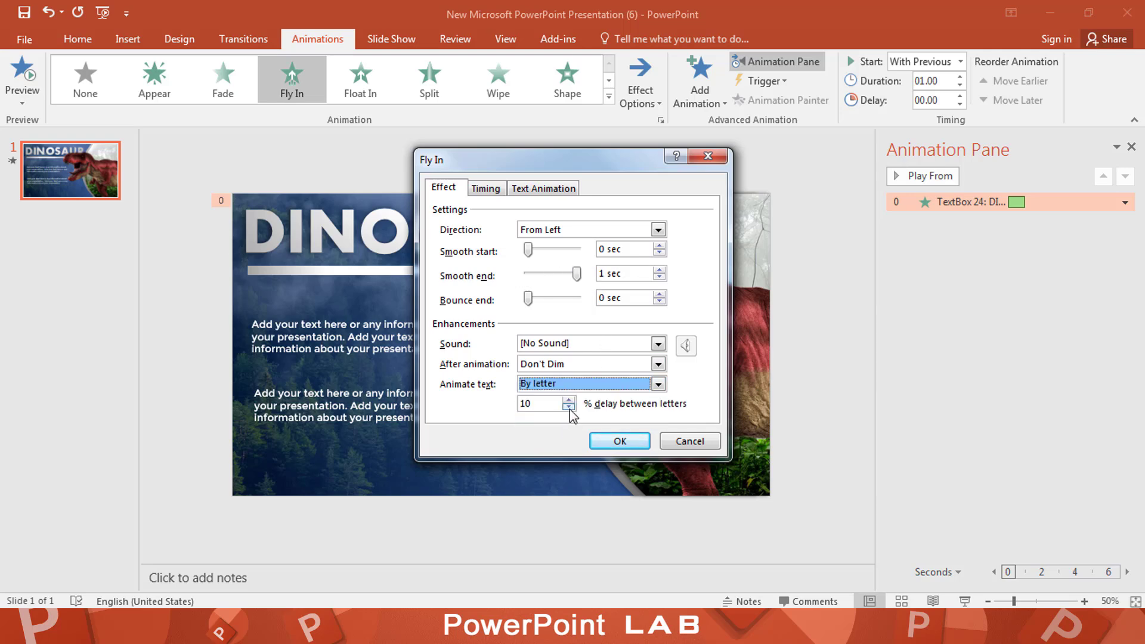
{"action": "left_click", "coordinate": [569, 407]}
{"action": "left_click", "coordinate": [618, 442]}
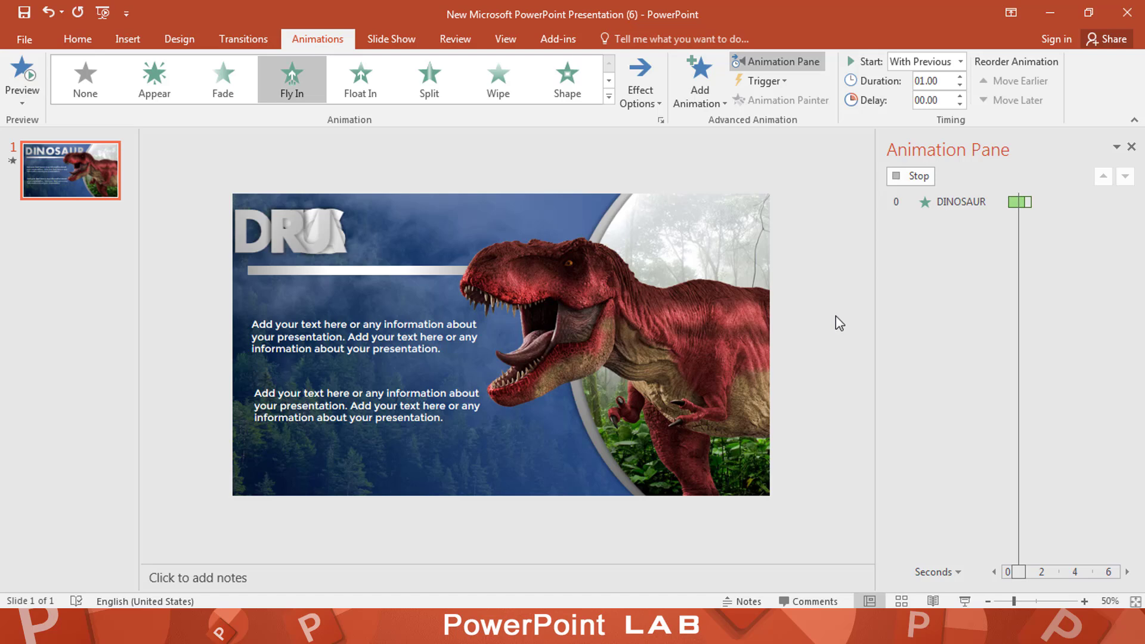
- Give the underline bar a Fly In from the right, starting With Previous
{"action": "left_click", "coordinate": [371, 269]}
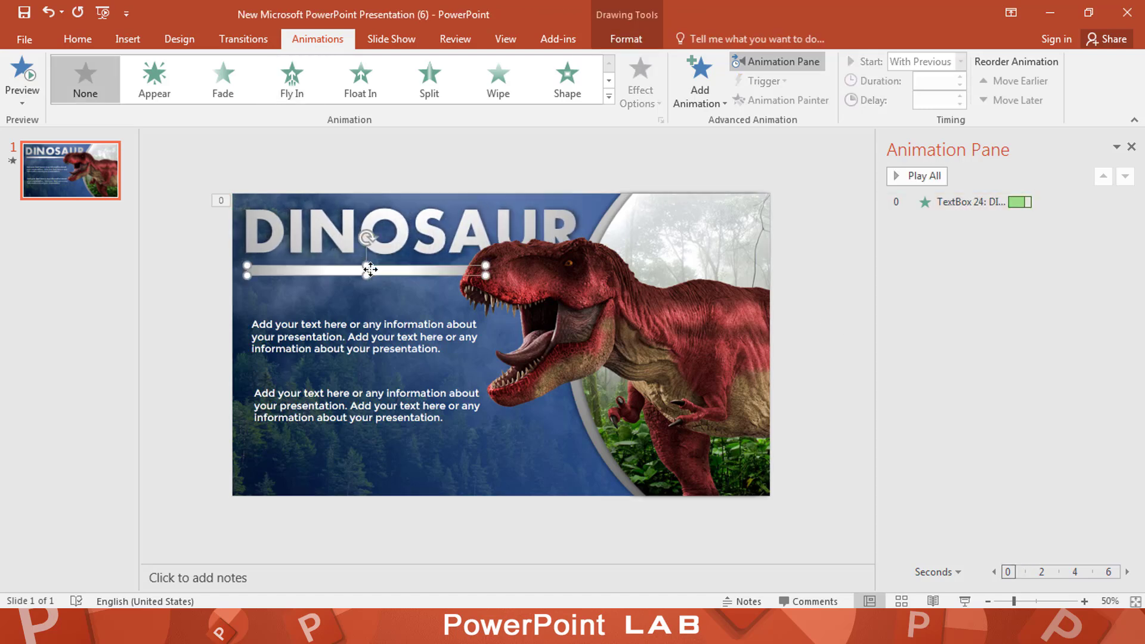
{"action": "left_click", "coordinate": [292, 78]}
{"action": "left_click", "coordinate": [939, 61]}
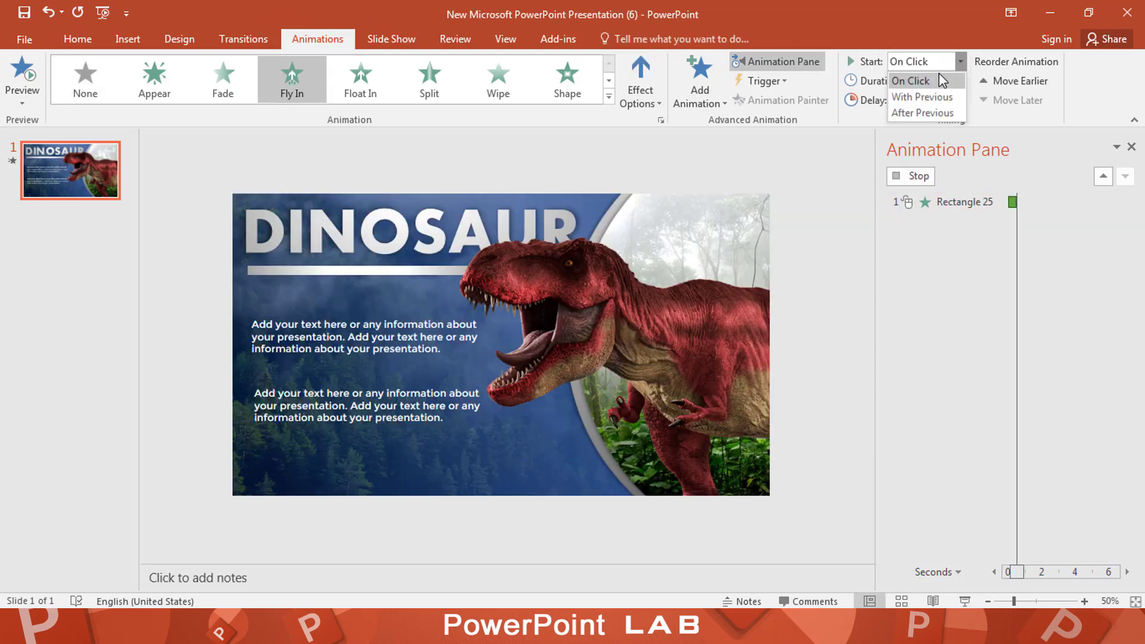
{"action": "left_click", "coordinate": [935, 99]}
{"action": "left_click", "coordinate": [641, 89]}
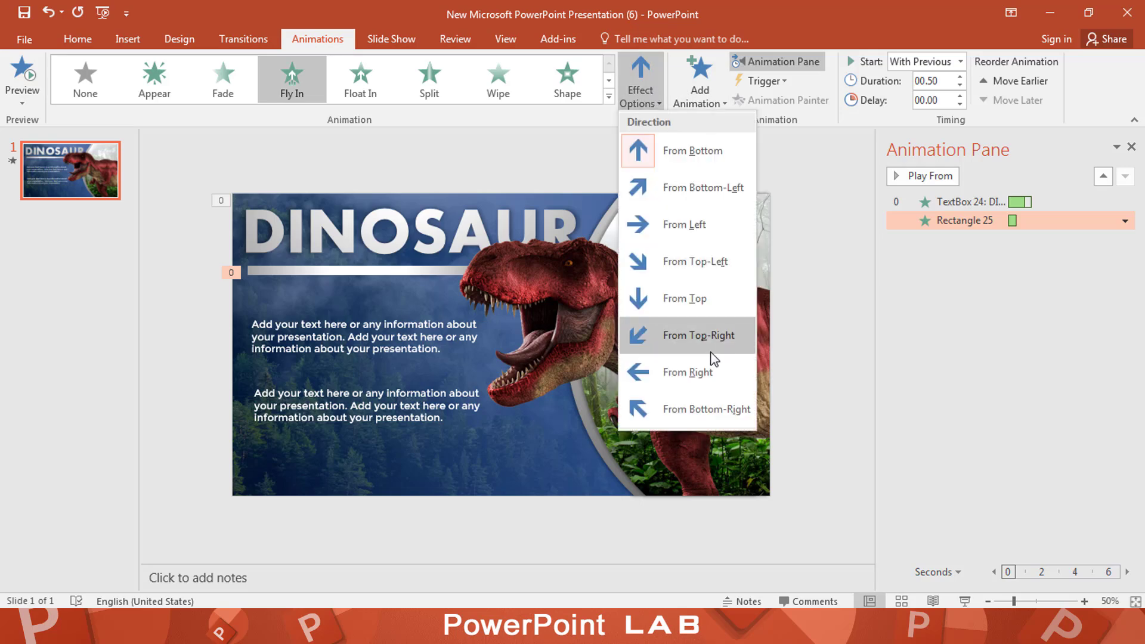
{"action": "left_click", "coordinate": [687, 372]}
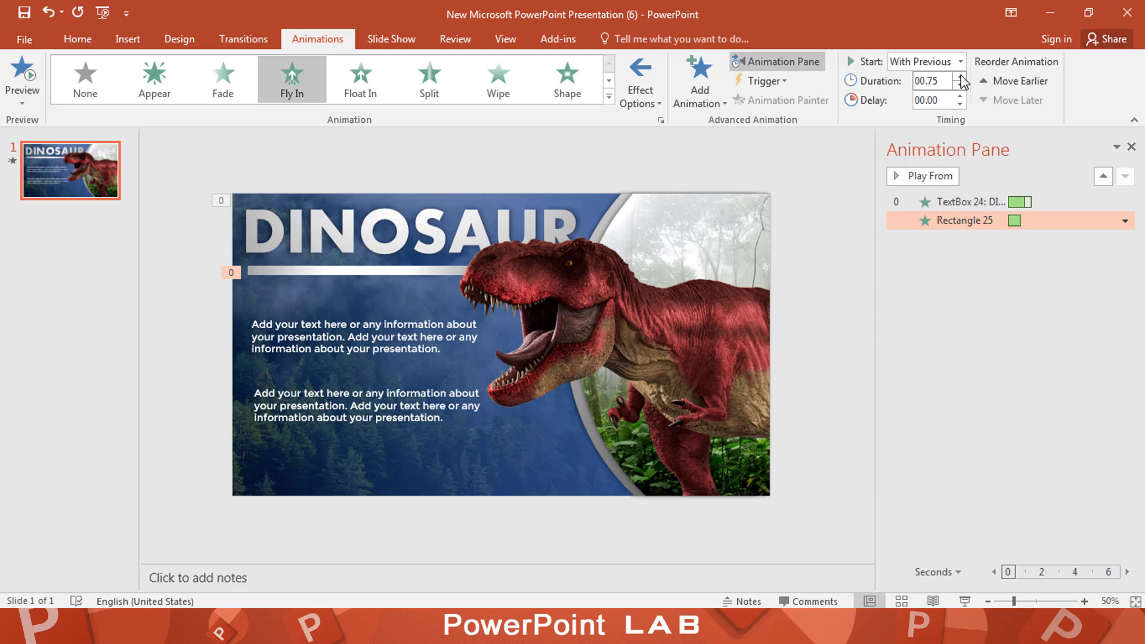
- Set the bar's fly-in effect to the maximum smooth end
{"action": "left_click", "coordinate": [1125, 221]}
{"action": "left_click", "coordinate": [1026, 300]}
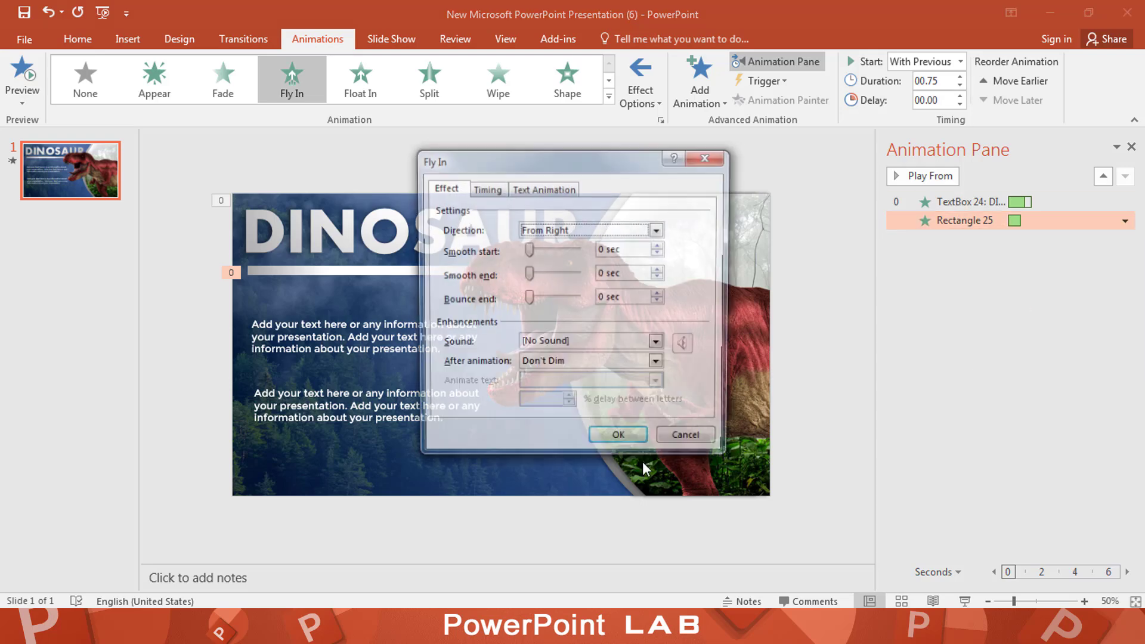
{"action": "left_click_drag", "start_coordinate": [533, 275], "coordinate": [603, 279]}
{"action": "left_click", "coordinate": [621, 442]}
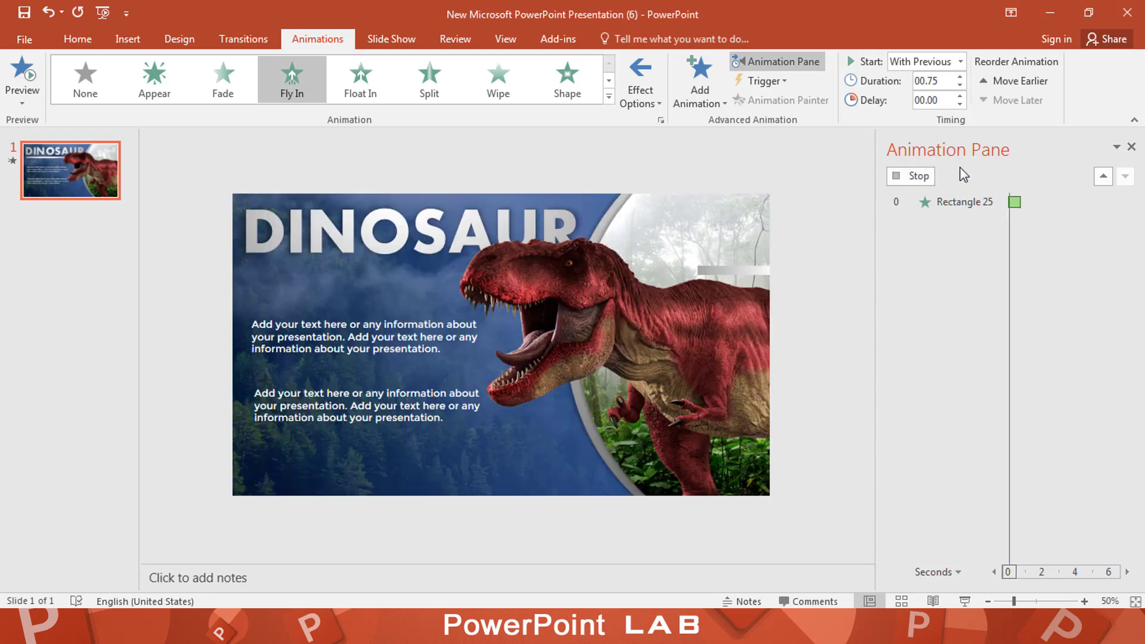
- Apply Fade to both text blocks, starting With Previous with a 0.25 s delay
{"action": "left_click", "coordinate": [407, 314]}
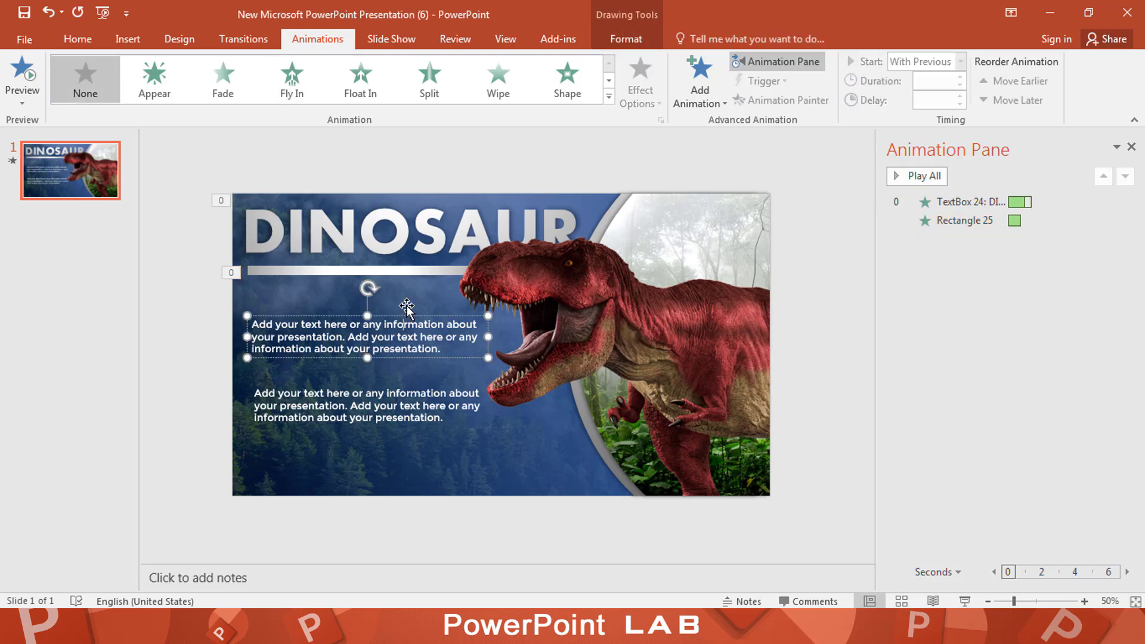
{"action": "left_click", "coordinate": [428, 398], "text": "shift"}
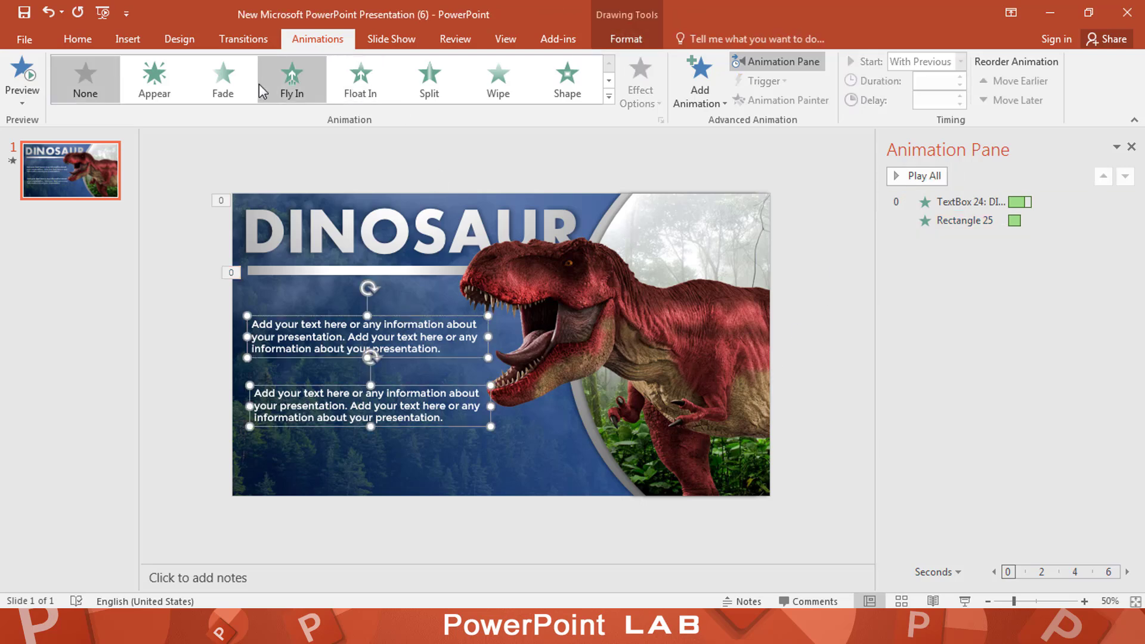
{"action": "left_click", "coordinate": [238, 101]}
{"action": "left_click", "coordinate": [926, 61]}
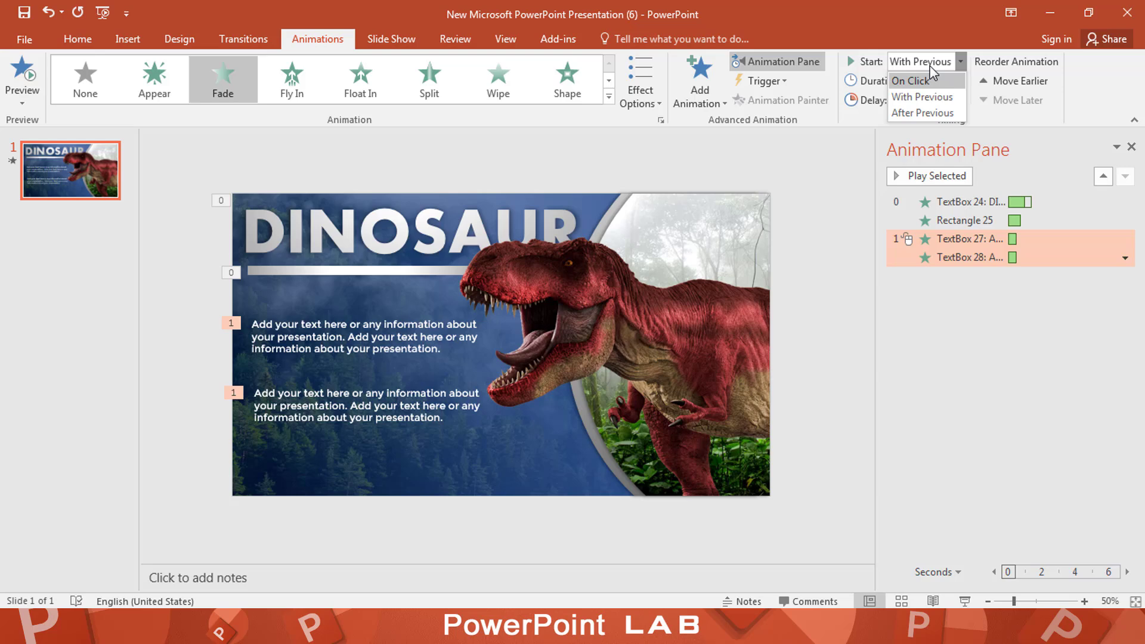
{"action": "left_click", "coordinate": [913, 96]}
{"action": "left_click", "coordinate": [960, 96]}
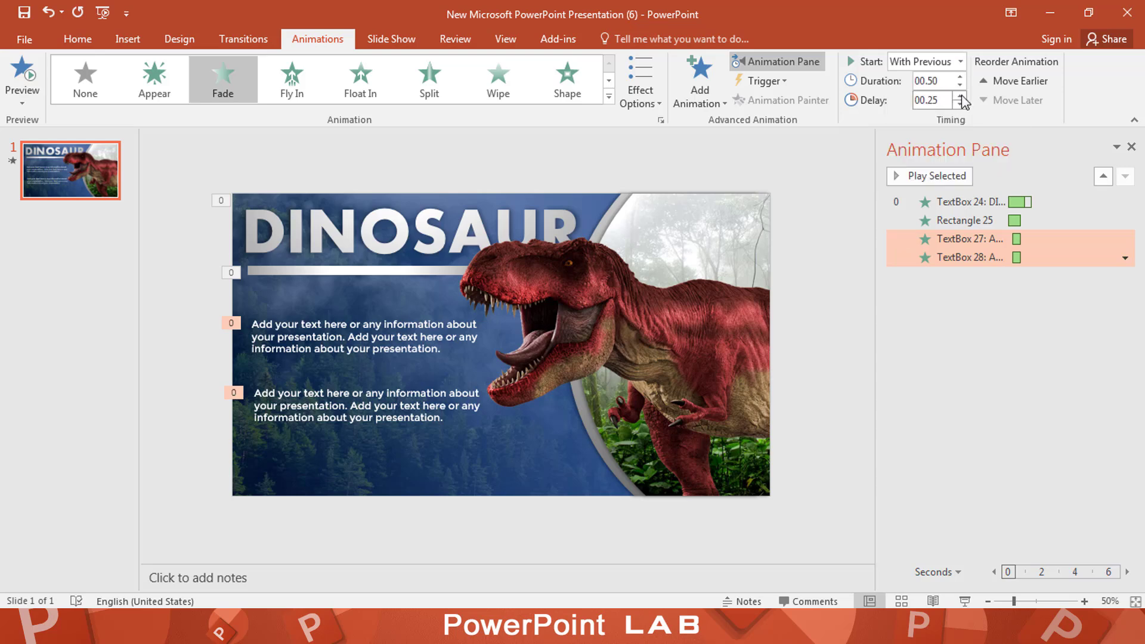
{"action": "left_click", "coordinate": [615, 332]}
- Give the T-rex a Fly In from the right, With Previous, lasting 1 second
{"action": "left_click", "coordinate": [286, 84]}
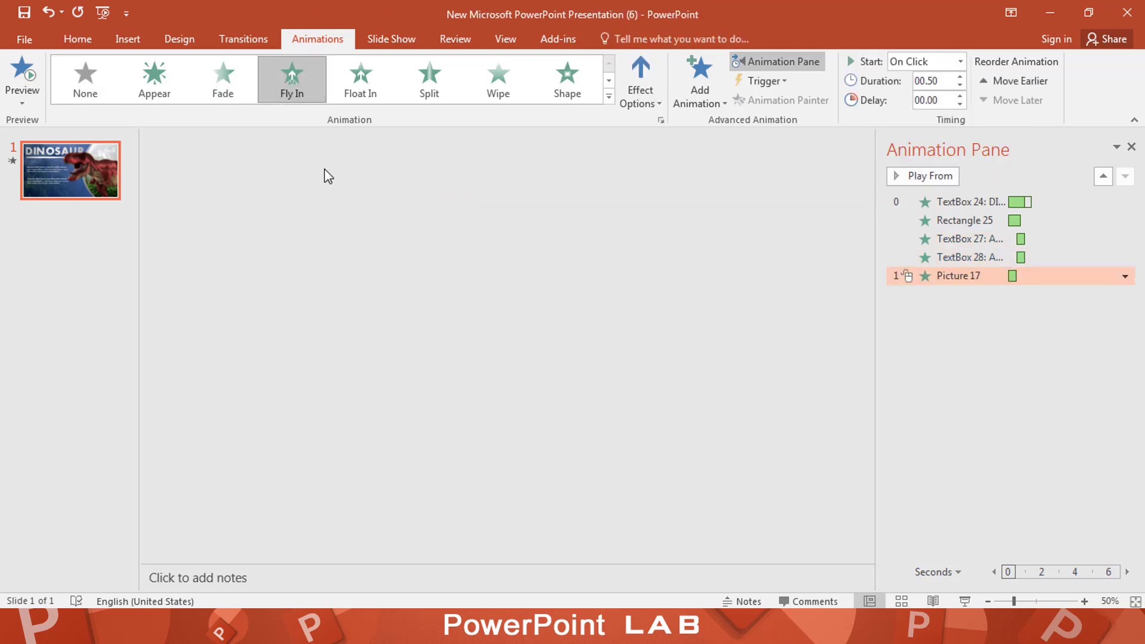
{"action": "left_click", "coordinate": [638, 87]}
{"action": "left_click", "coordinate": [695, 373]}
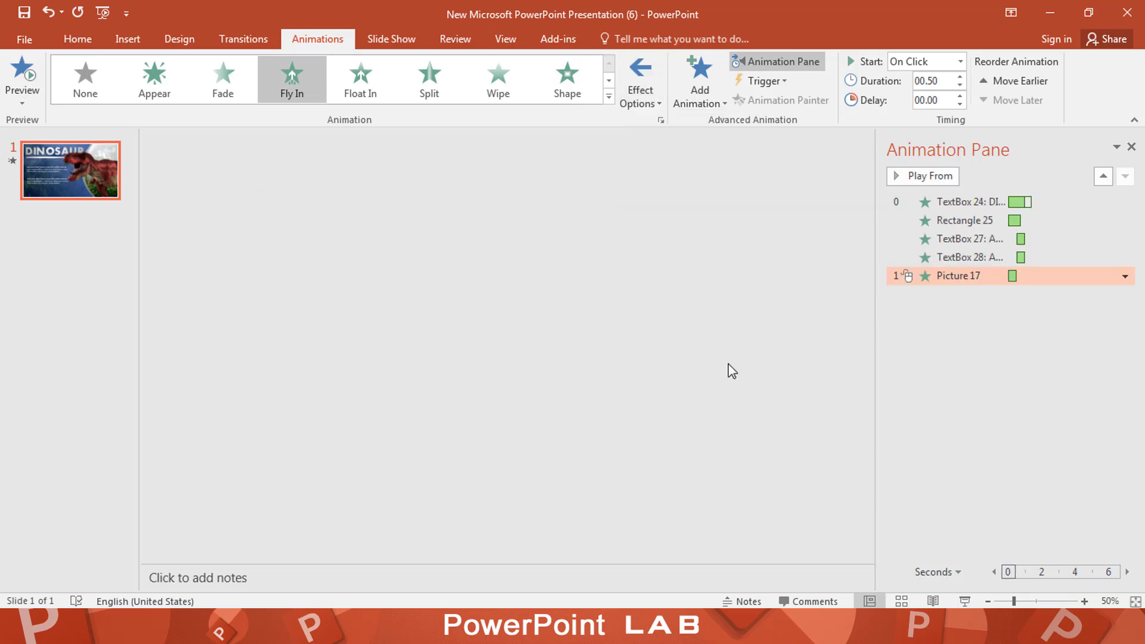
{"action": "left_click", "coordinate": [928, 61]}
{"action": "left_click", "coordinate": [929, 95]}
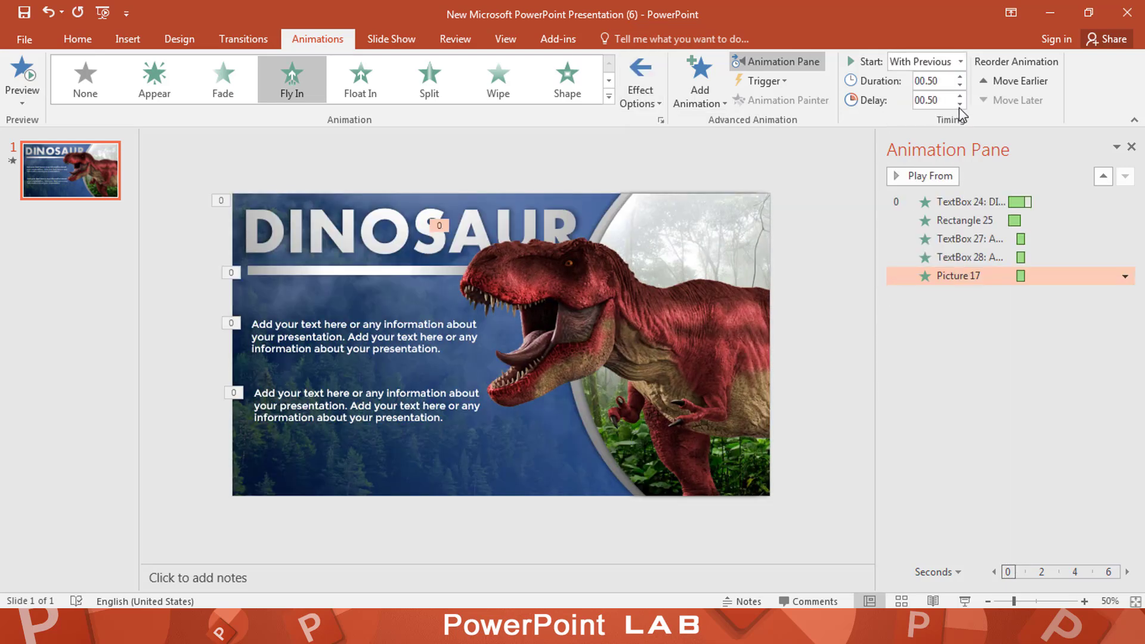
{"action": "left_click", "coordinate": [960, 76]}
- Set the T-rex fly-in effect to a 1-second smooth end
{"action": "left_click", "coordinate": [1125, 277]}
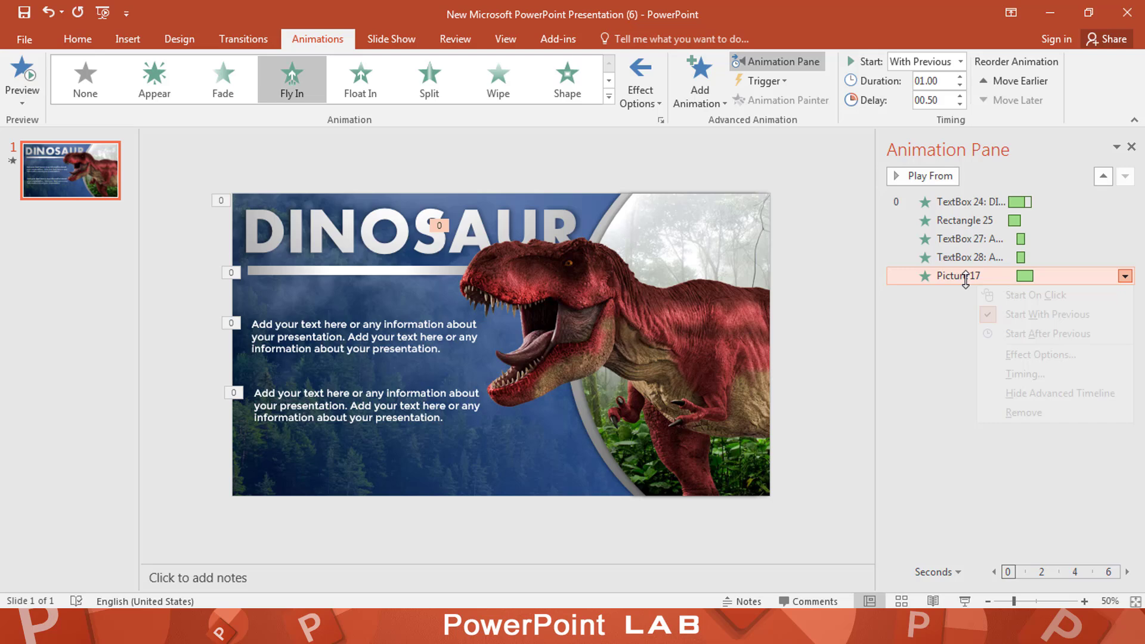
{"action": "left_click", "coordinate": [930, 353]}
{"action": "left_click_drag", "start_coordinate": [528, 273], "coordinate": [591, 285]}
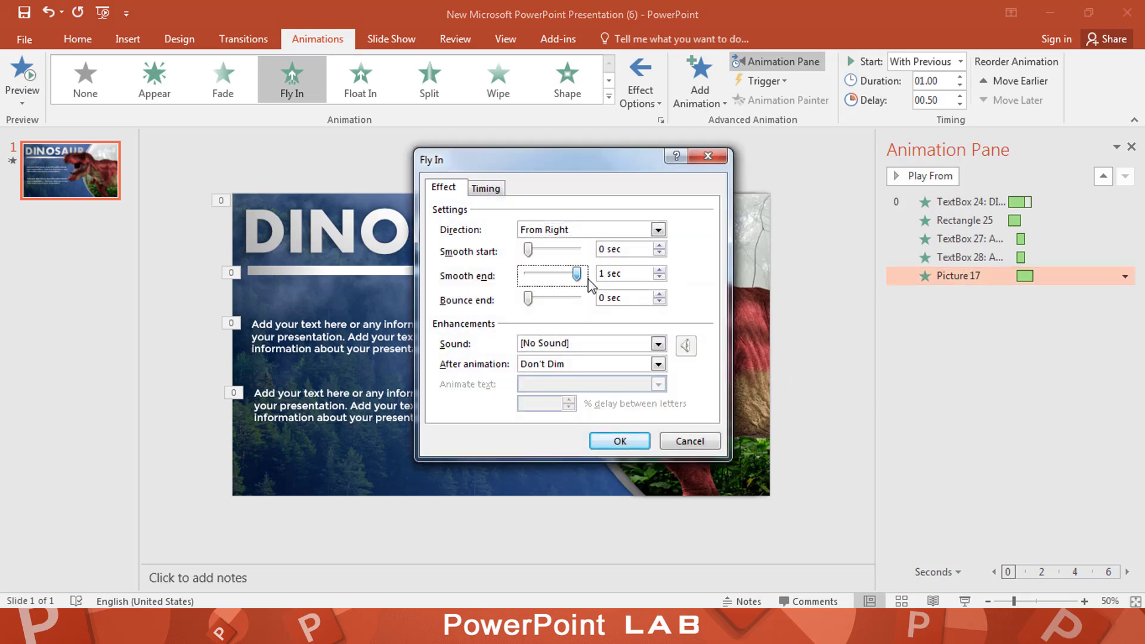
{"action": "left_click", "coordinate": [620, 441]}
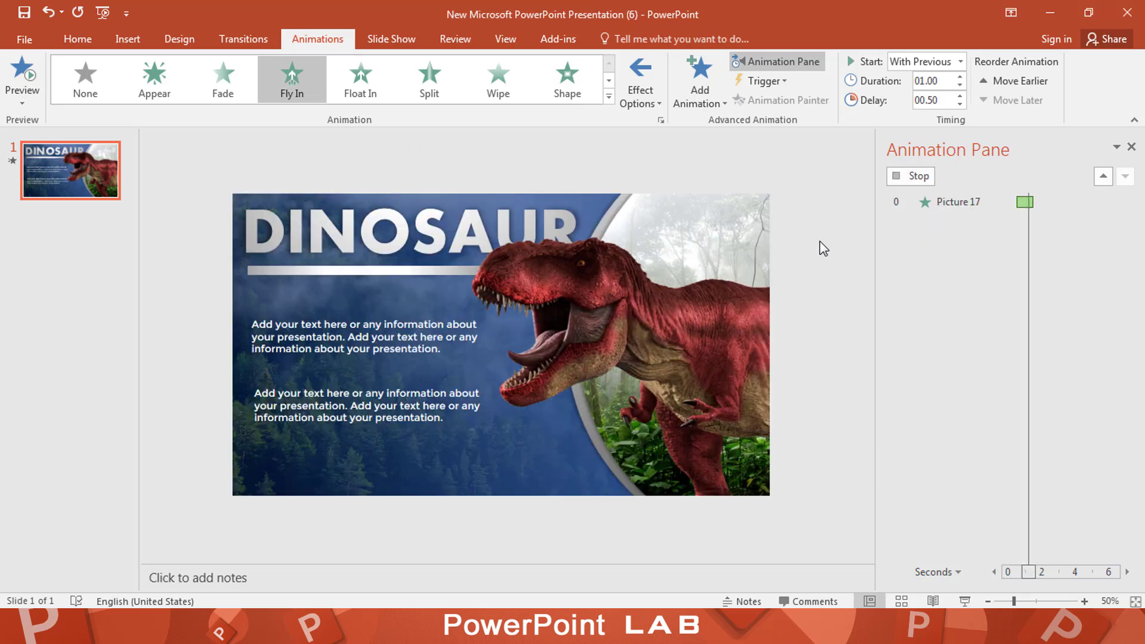
{"action": "left_click", "coordinate": [847, 177]}
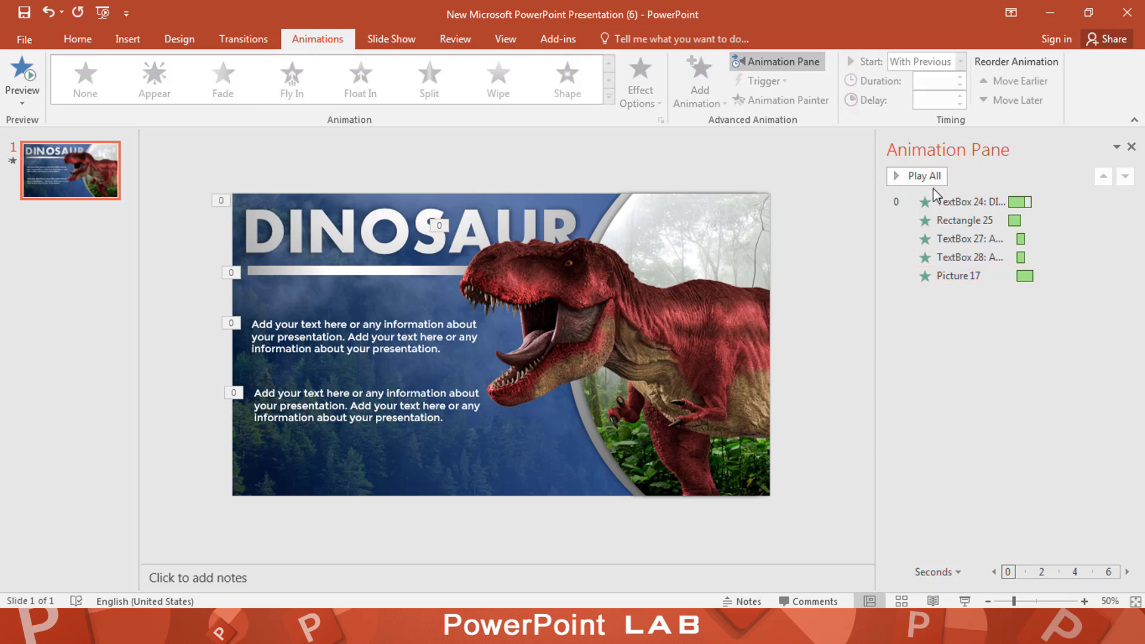
- Check the bar's animation entry and replay the sequence from the DINOSAUR title onward
{"action": "left_click", "coordinate": [940, 202]}
{"action": "left_click", "coordinate": [913, 177]}
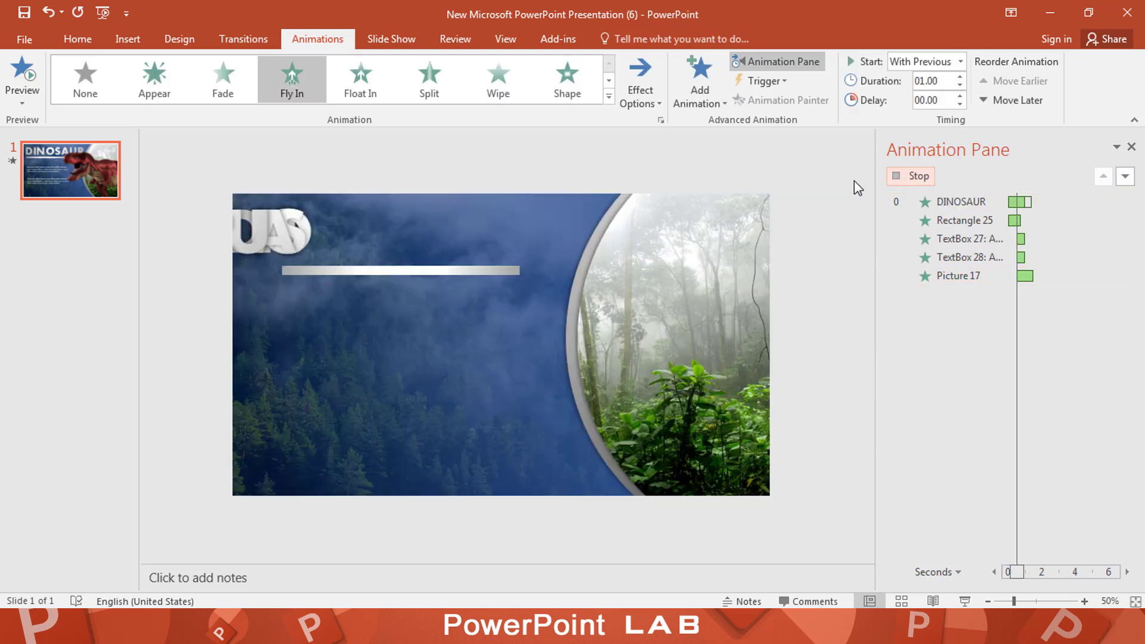
{"action": "left_click", "coordinate": [962, 221]}
{"action": "left_click", "coordinate": [960, 202]}
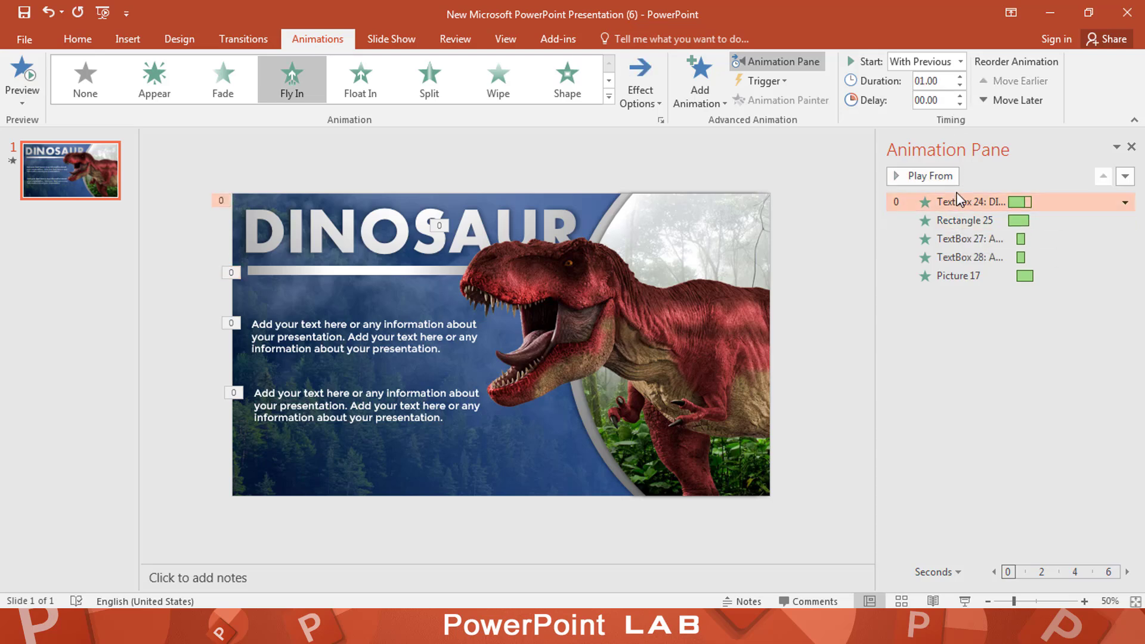
{"action": "left_click", "coordinate": [921, 176]}
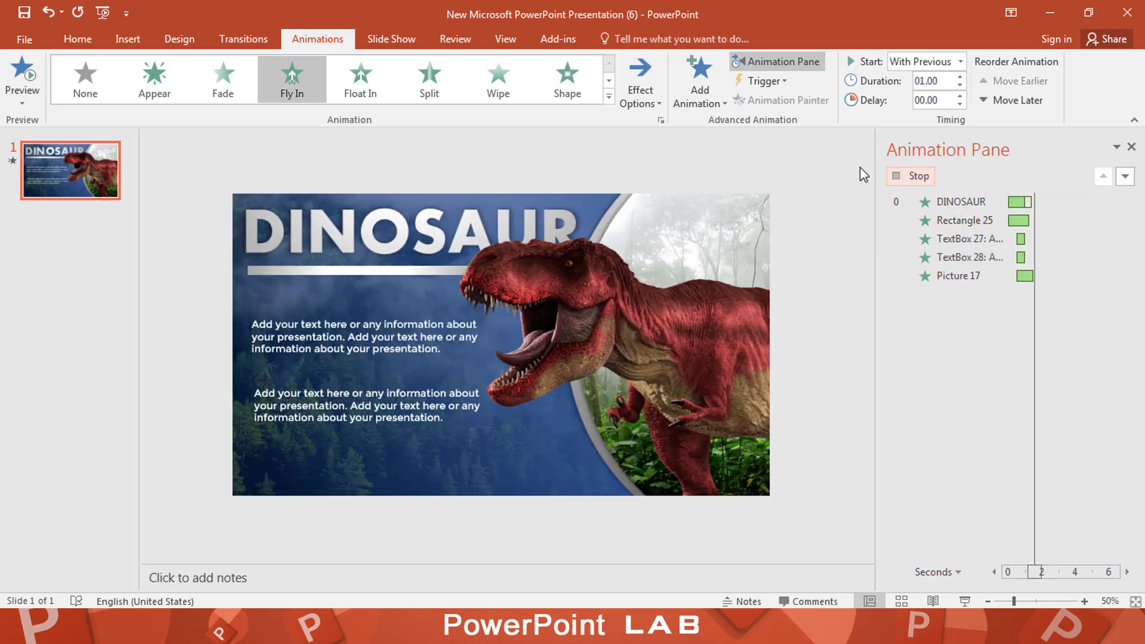